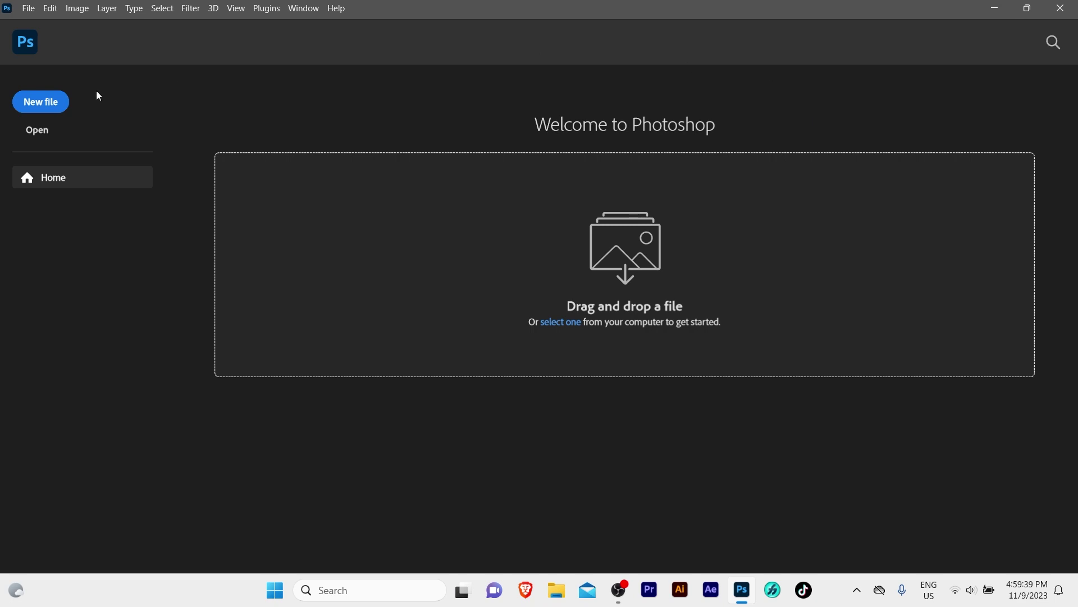
# - Create a new 1080 x 1080 px document in pixels at 300 ppi, RGB Color, white background
pyautogui.click(34, 103)
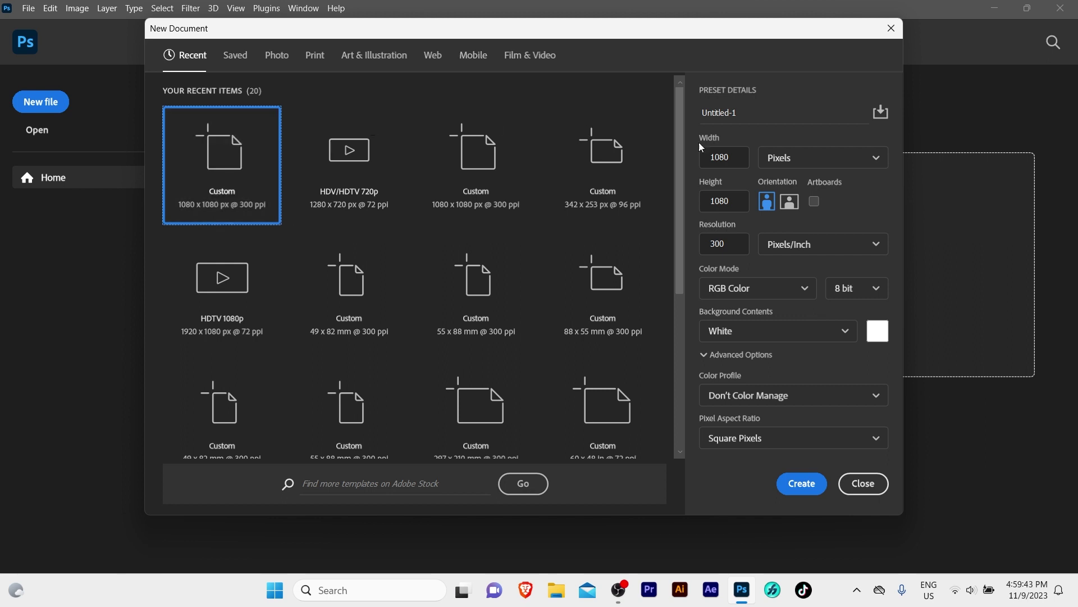
pyautogui.doubleClick(743, 154)
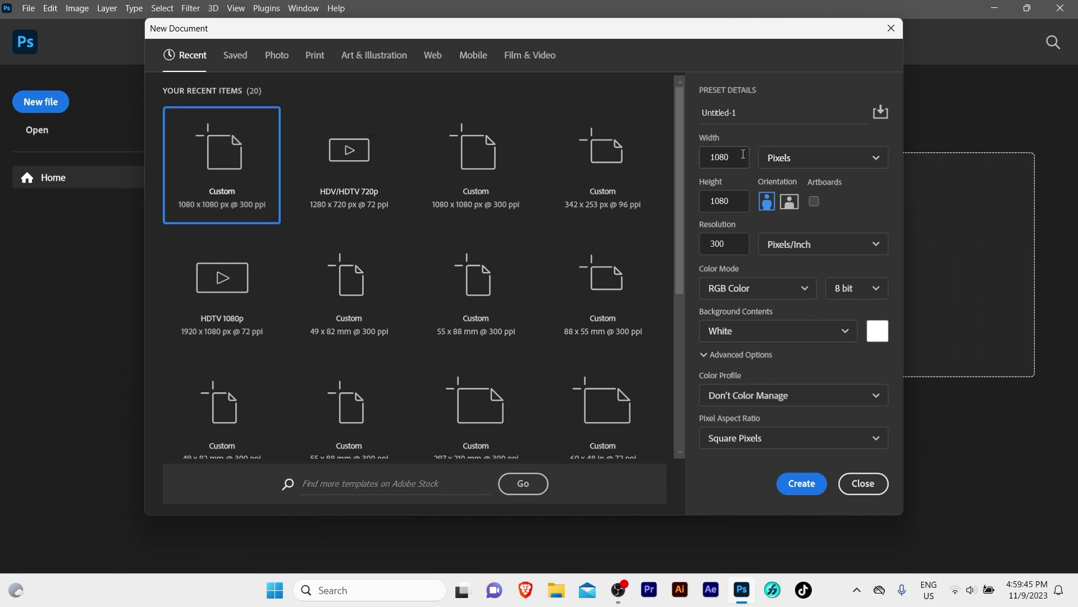
pyautogui.click(778, 162)
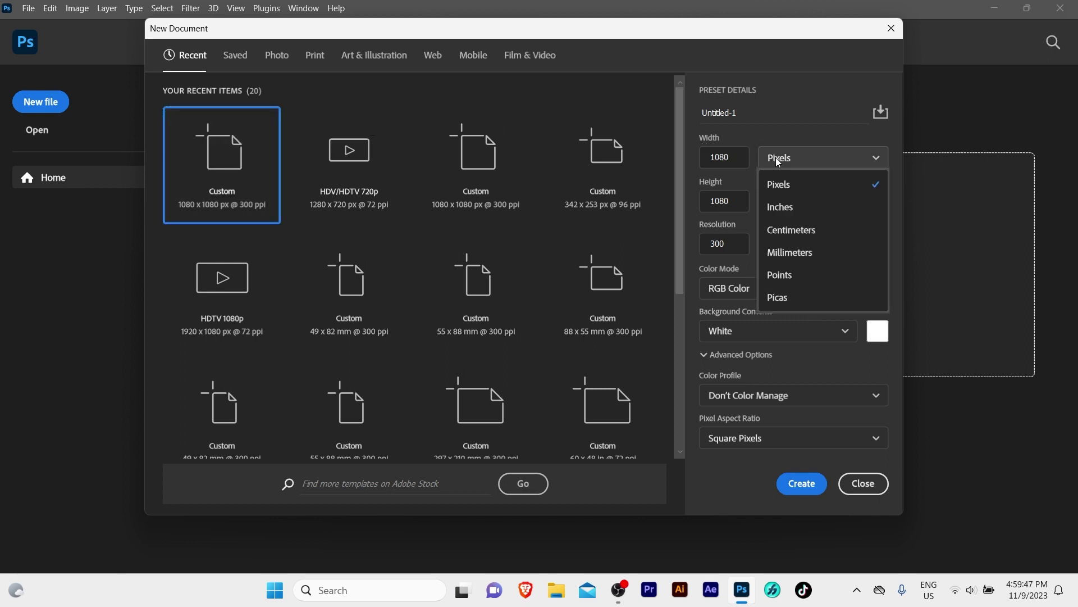
pyautogui.click(801, 190)
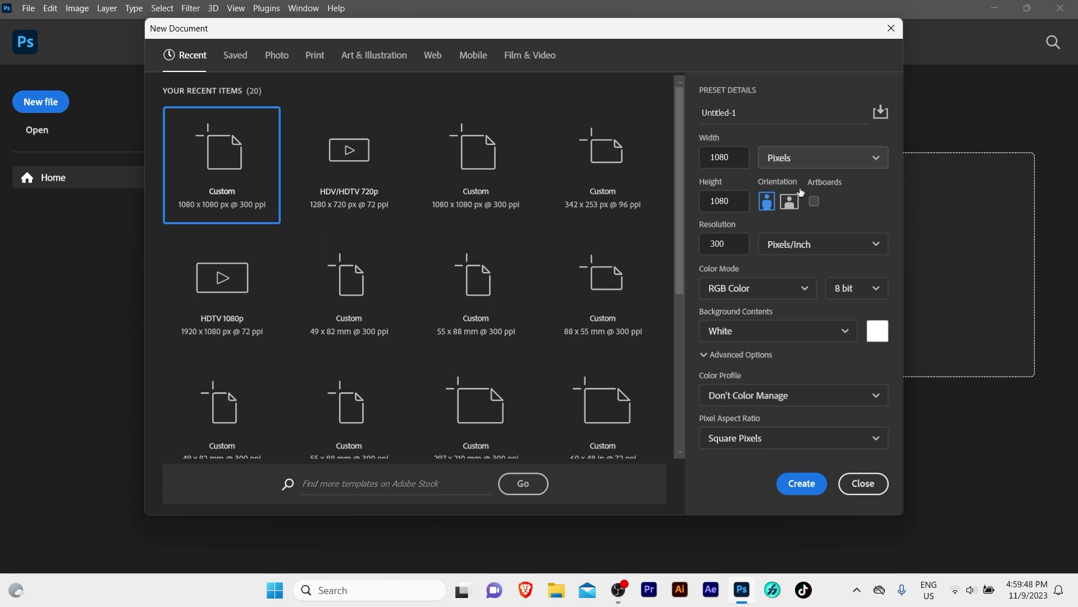
pyautogui.doubleClick(739, 155)
pyautogui.write('10')
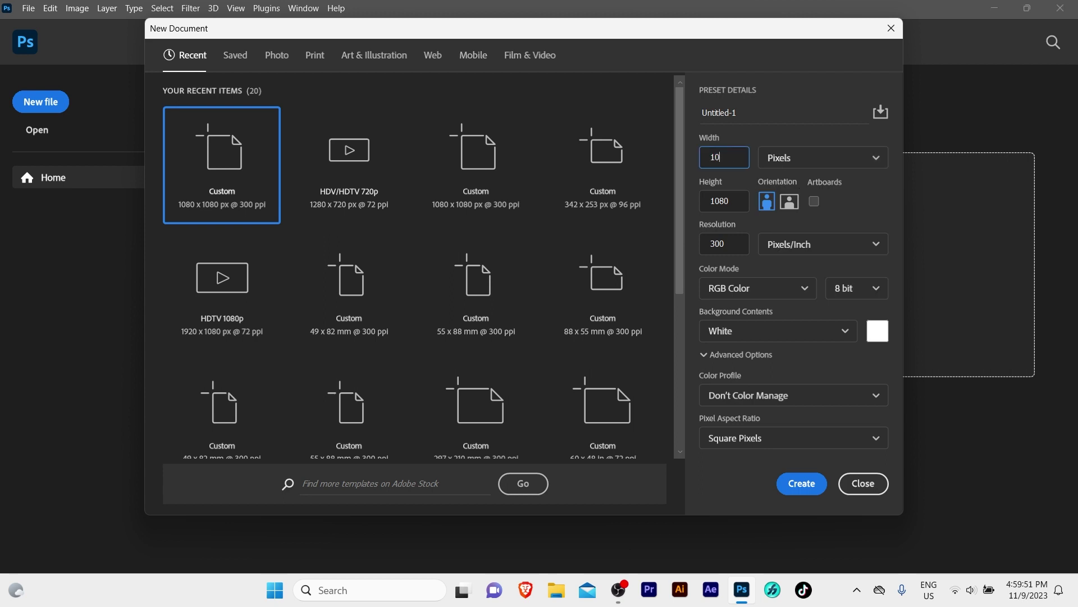
pyautogui.doubleClick(737, 200)
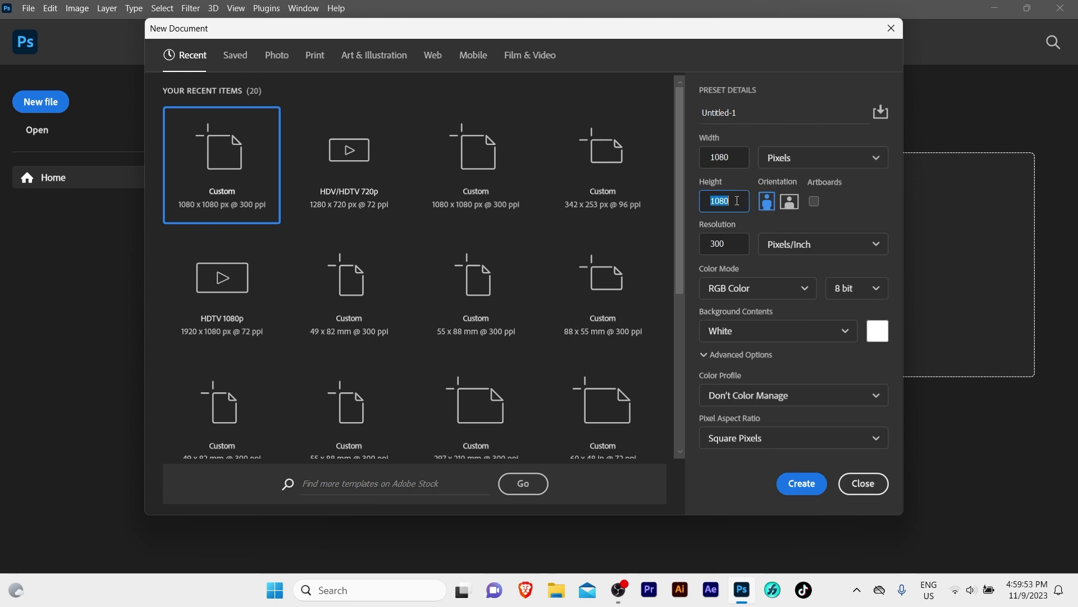
pyautogui.write('10')
pyautogui.click(739, 245)
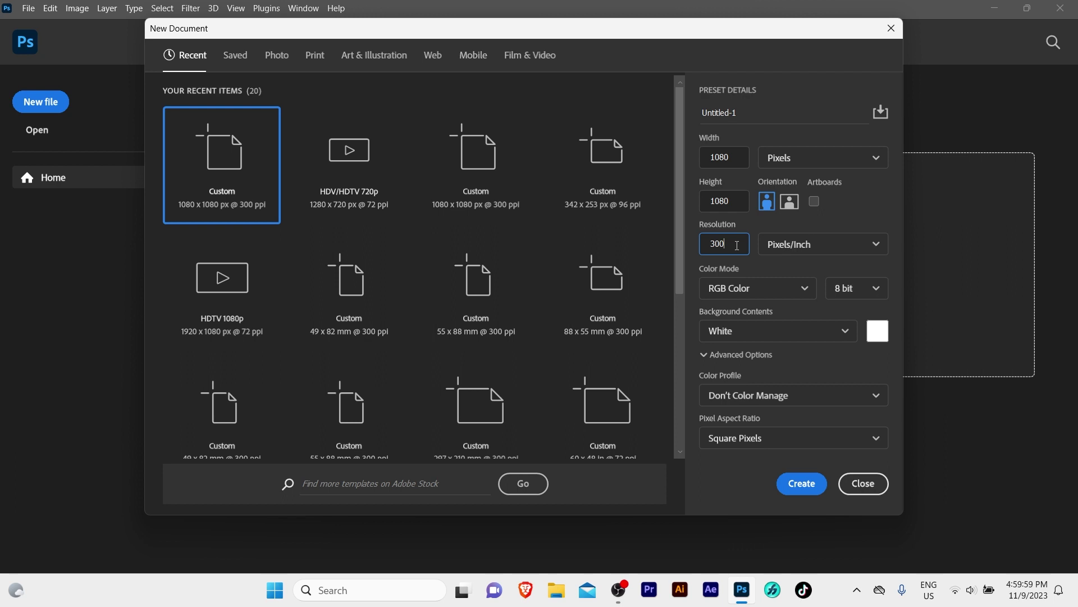
pyautogui.click(791, 293)
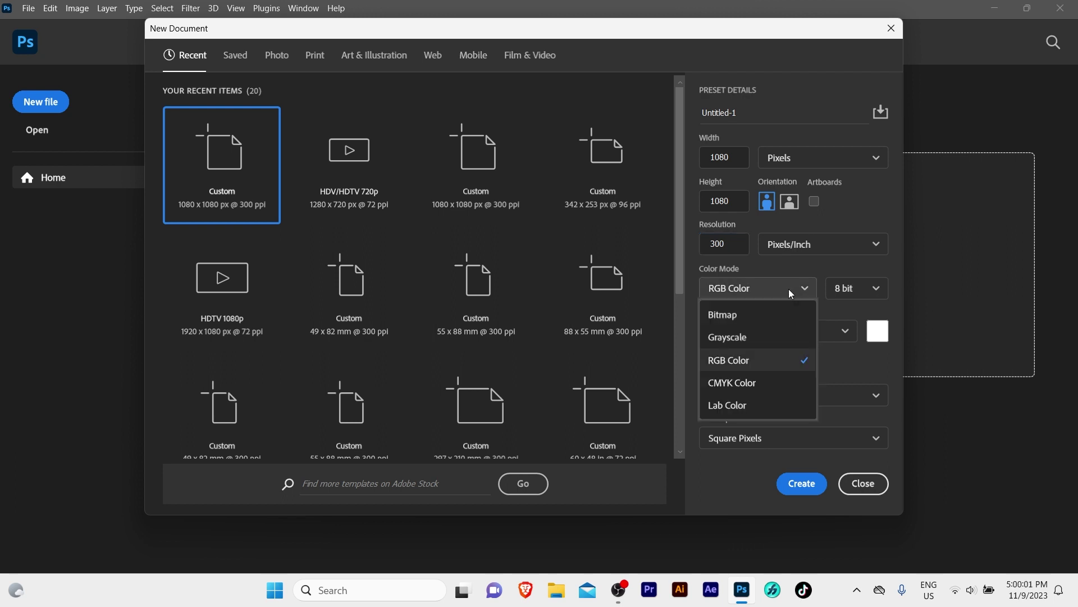
pyautogui.click(764, 362)
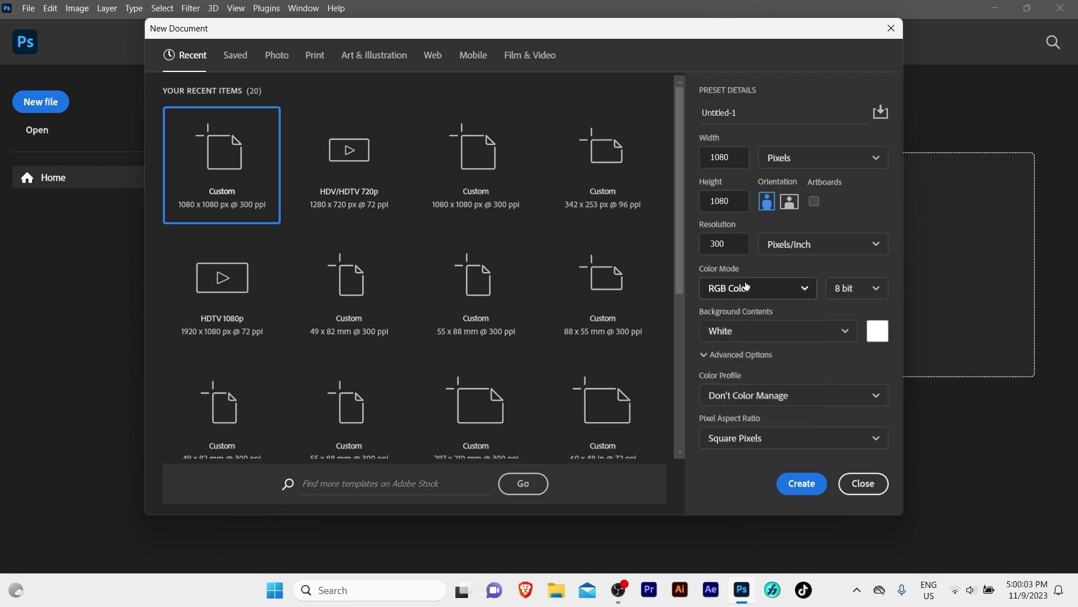
pyautogui.click(804, 485)
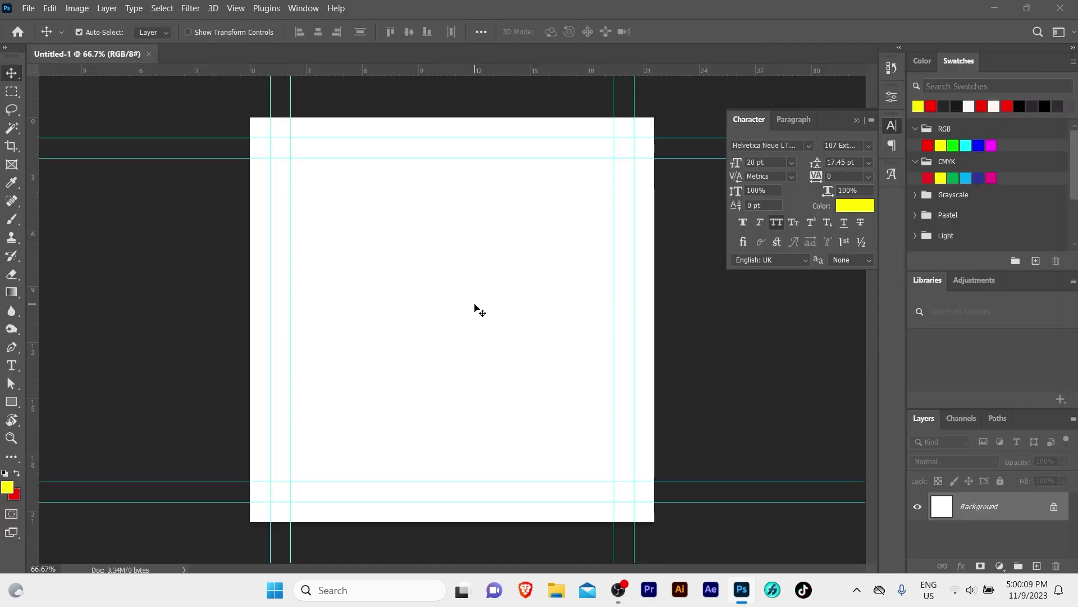
# - Hide the canvas guides with Ctrl+; and minimize Photoshop to the desktop
pyautogui.hotkey('ctrl', ';')
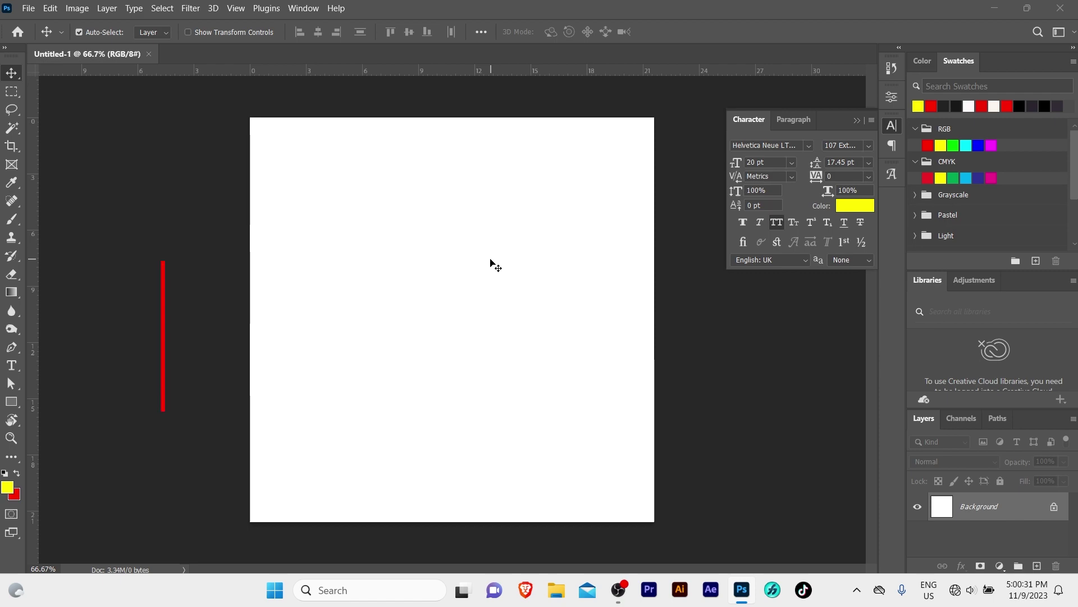
pyautogui.click(994, 8)
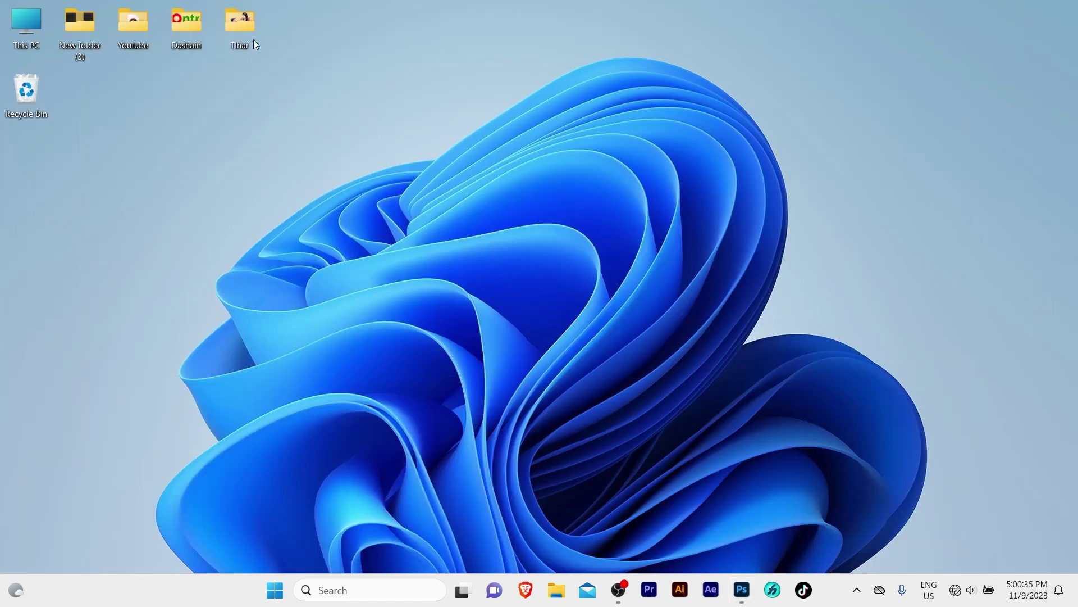
# - Open the Tlhar folder and drag its Background image onto the Untitled-1 canvas
pyautogui.doubleClick(245, 32)
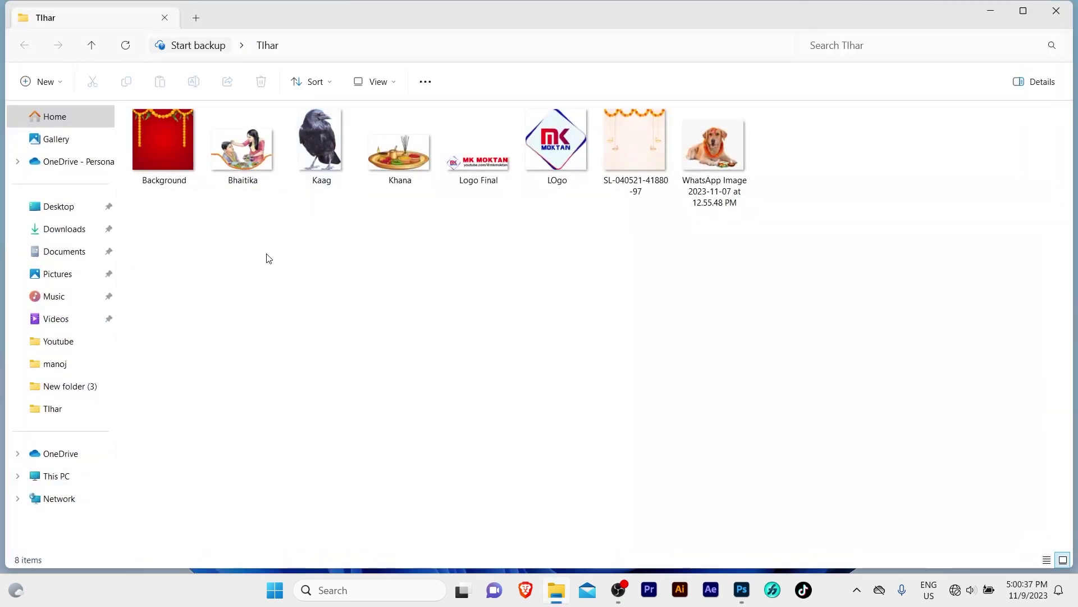
pyautogui.click(189, 169)
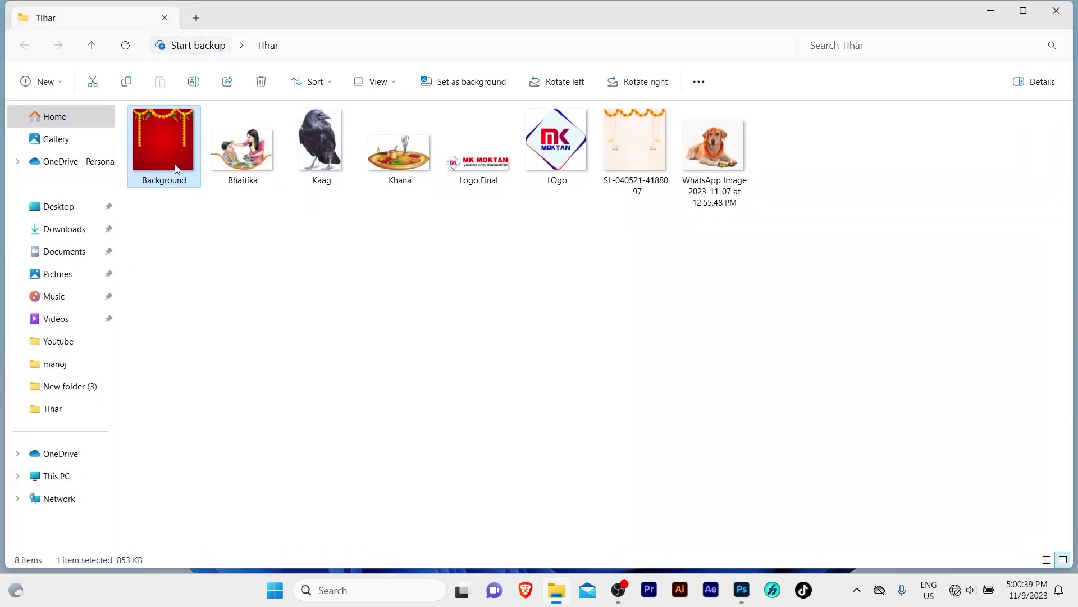
pyautogui.moveTo(177, 166); pyautogui.dragTo(741, 581)
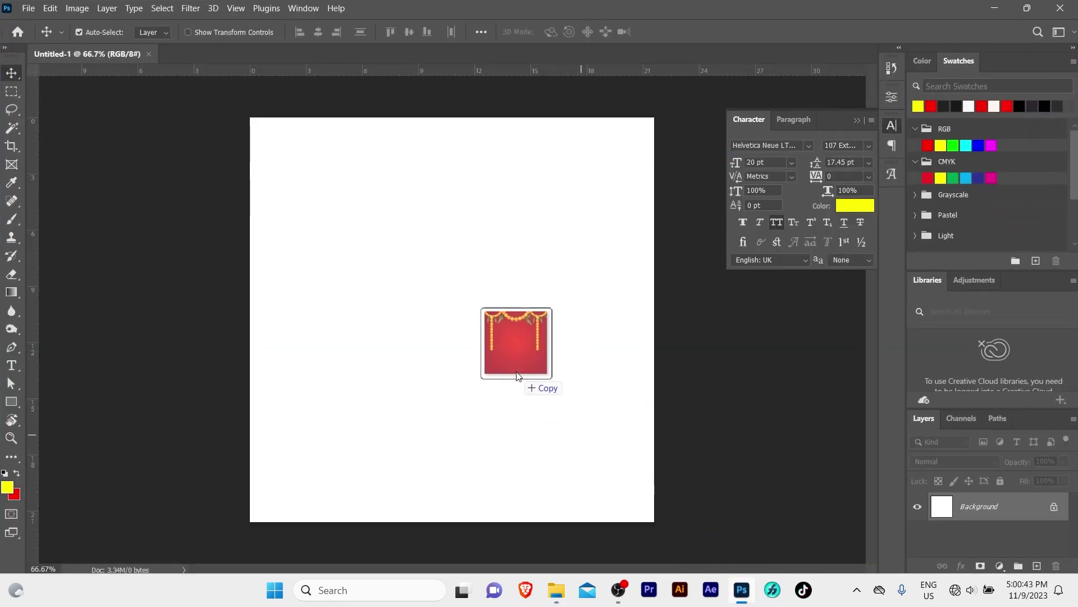
pyautogui.moveTo(742, 581); pyautogui.dragTo(509, 359)
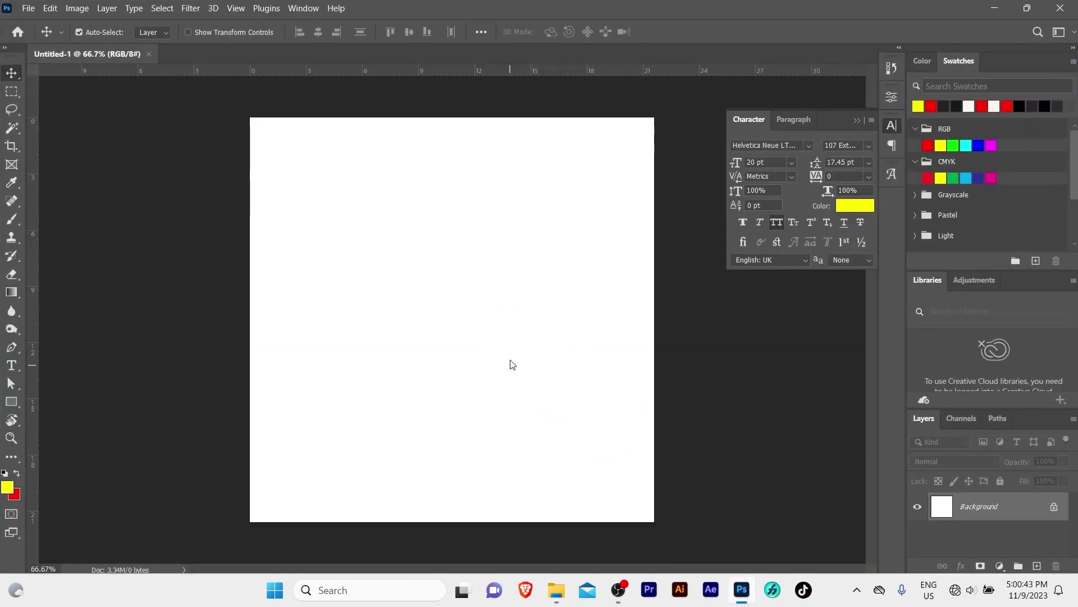
# - Commit the placed marigold Background image and lock its layer
pyautogui.press('Return')
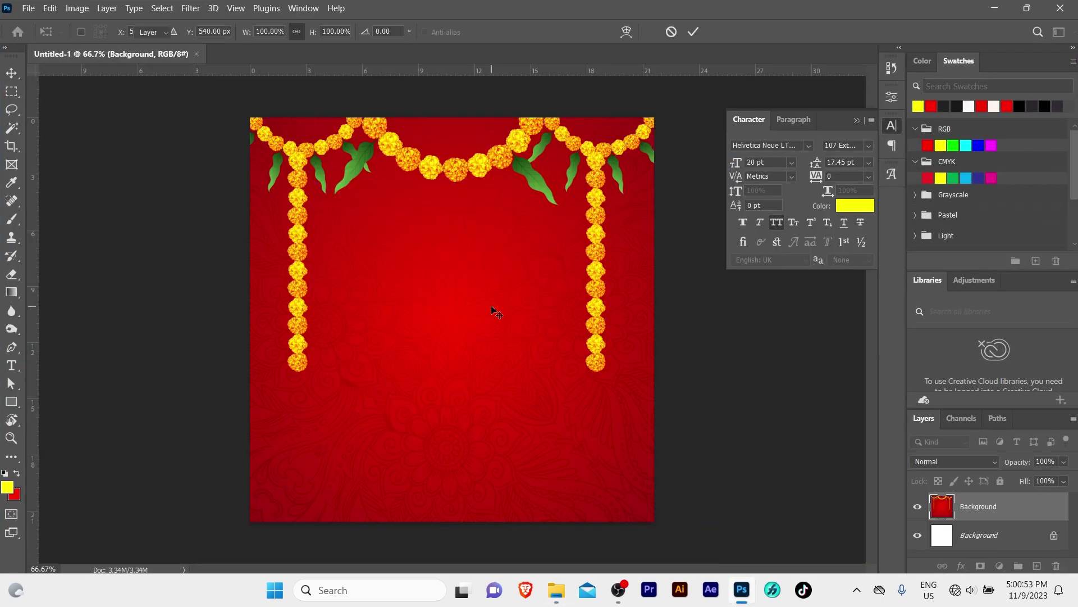
pyautogui.press('z')
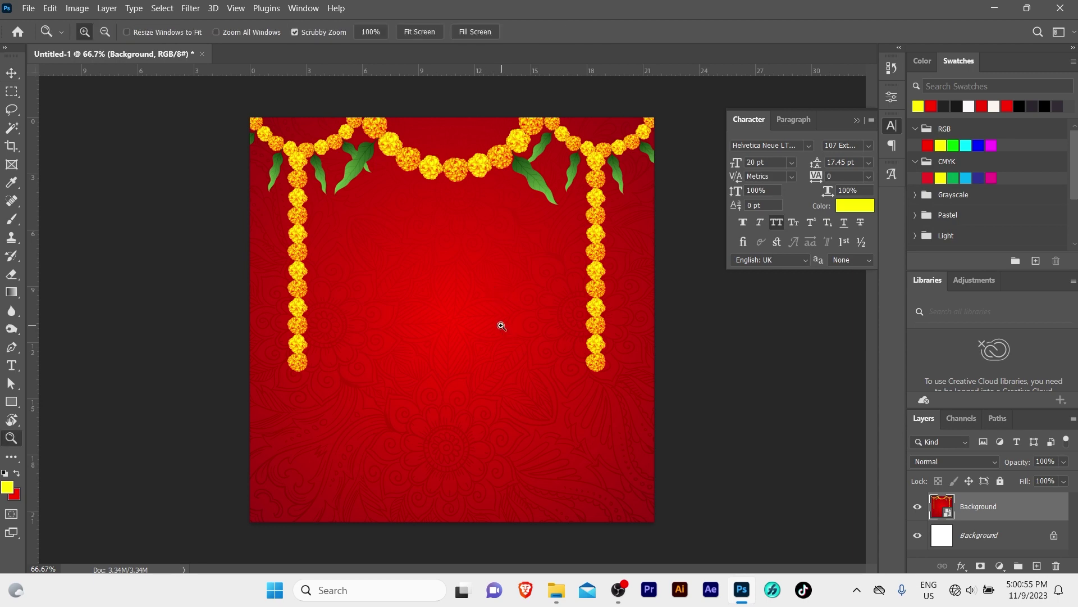
pyautogui.click(496, 318)
pyautogui.press('v')
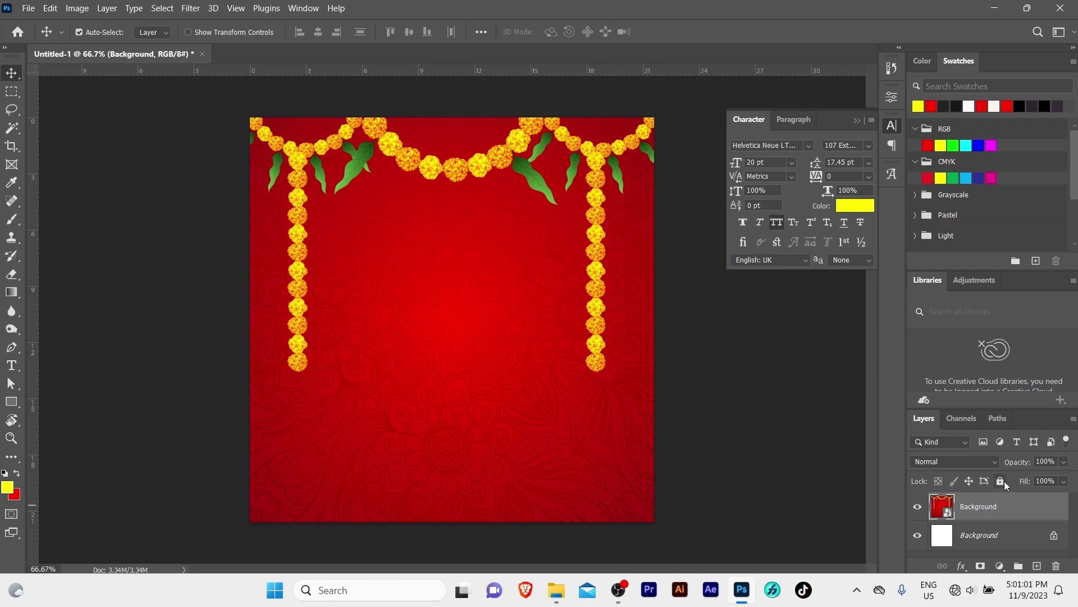
pyautogui.click(1001, 480)
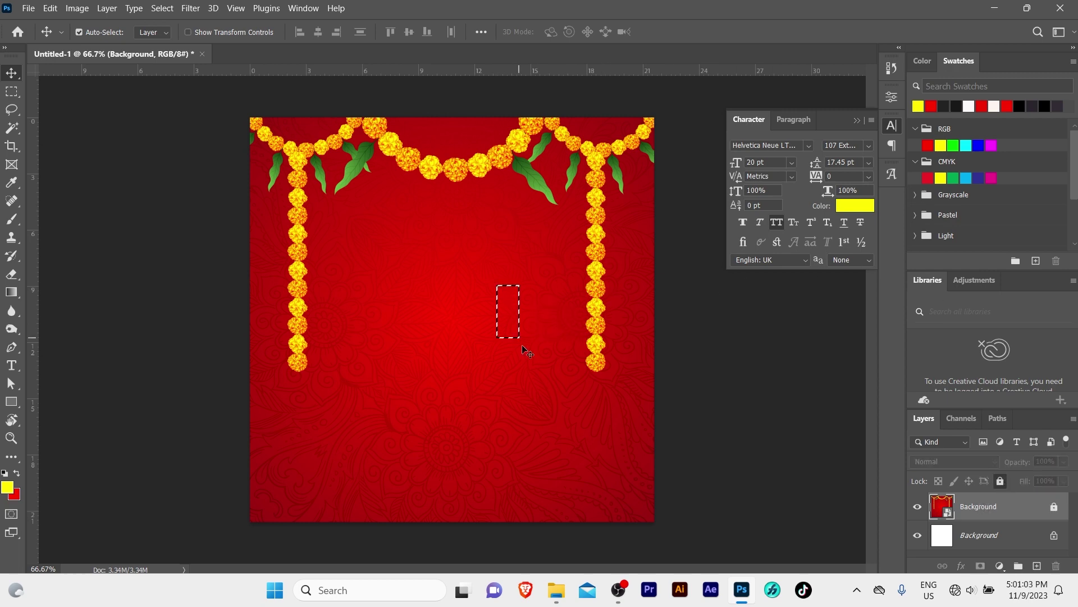
pyautogui.moveTo(496, 283); pyautogui.dragTo(520, 337)
pyautogui.moveTo(477, 259)
pyautogui.mouseDown()
pyautogui.moveTo(509, 323)
pyautogui.moveTo(472, 284)
pyautogui.mouseUp()
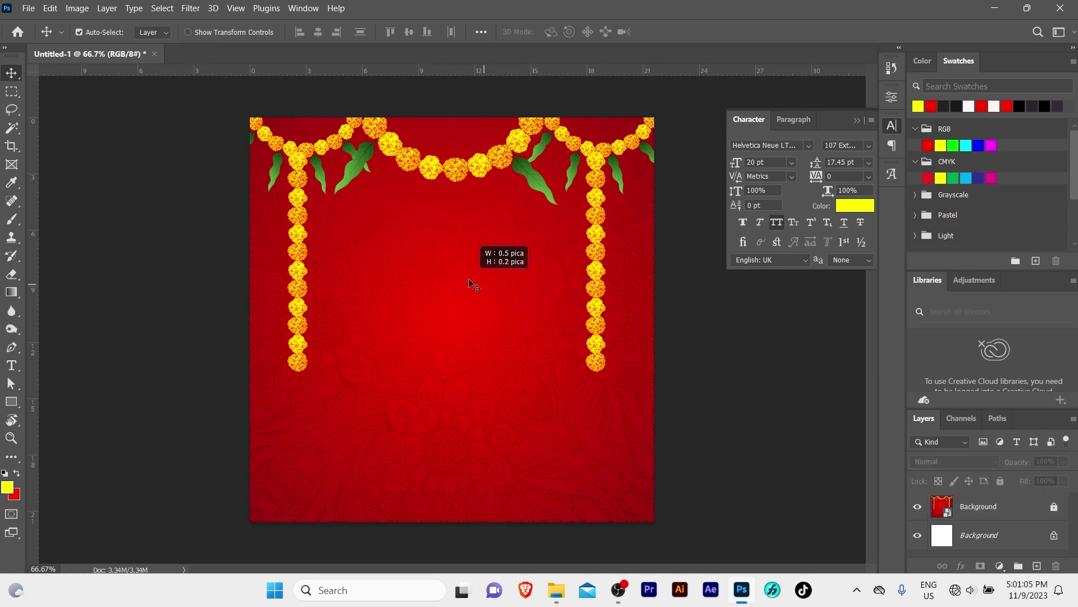
pyautogui.press('z')
pyautogui.click(387, 257)
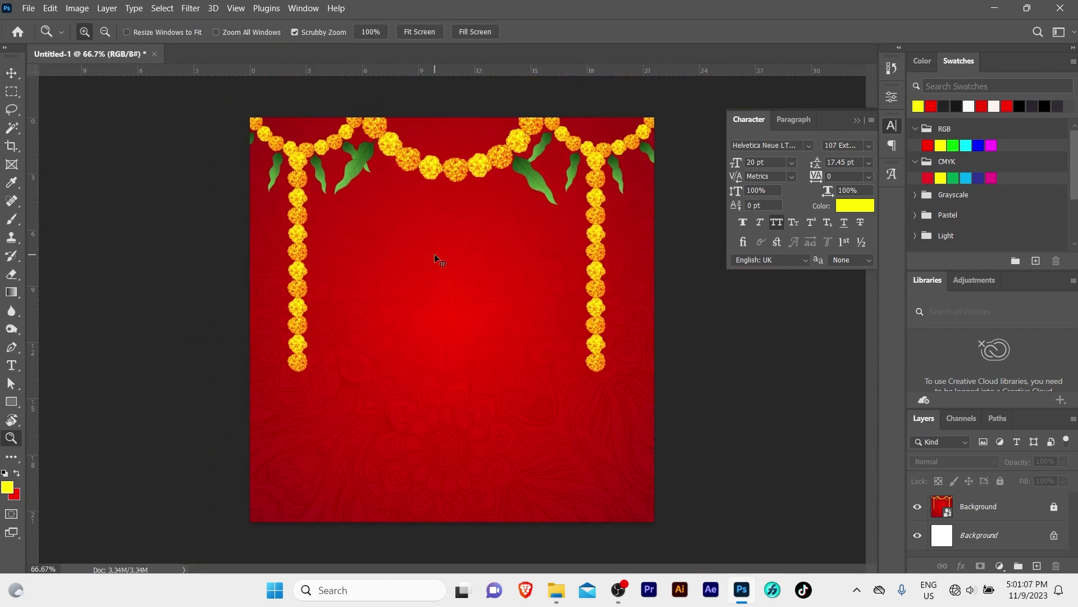
pyautogui.press('v')
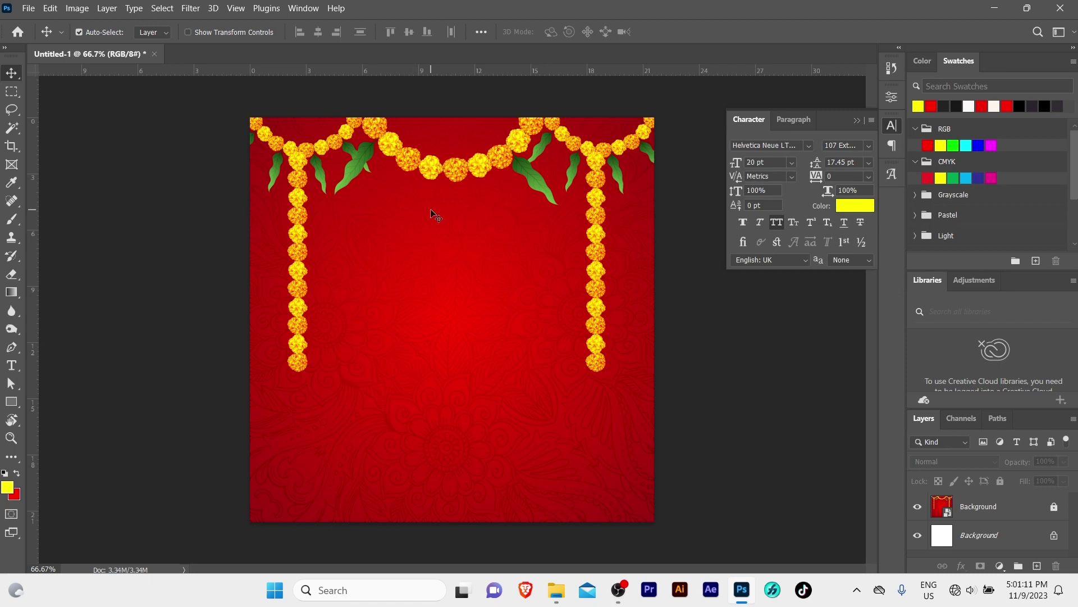
# - Select the Bhaitika illustration in the Tlhar folder and drag it toward Photoshop
pyautogui.click(556, 590)
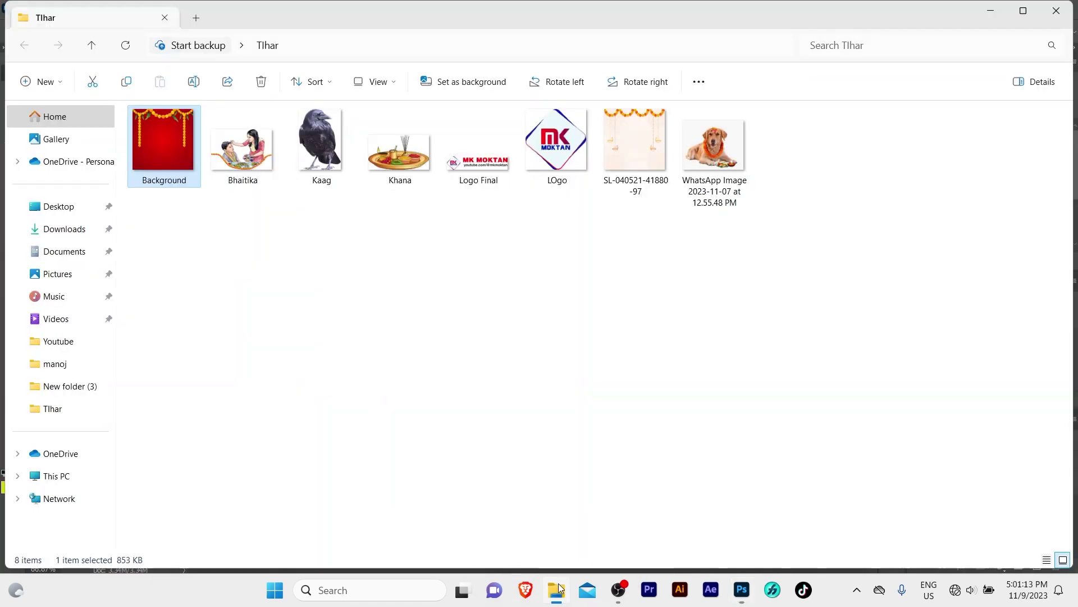
pyautogui.click(255, 163)
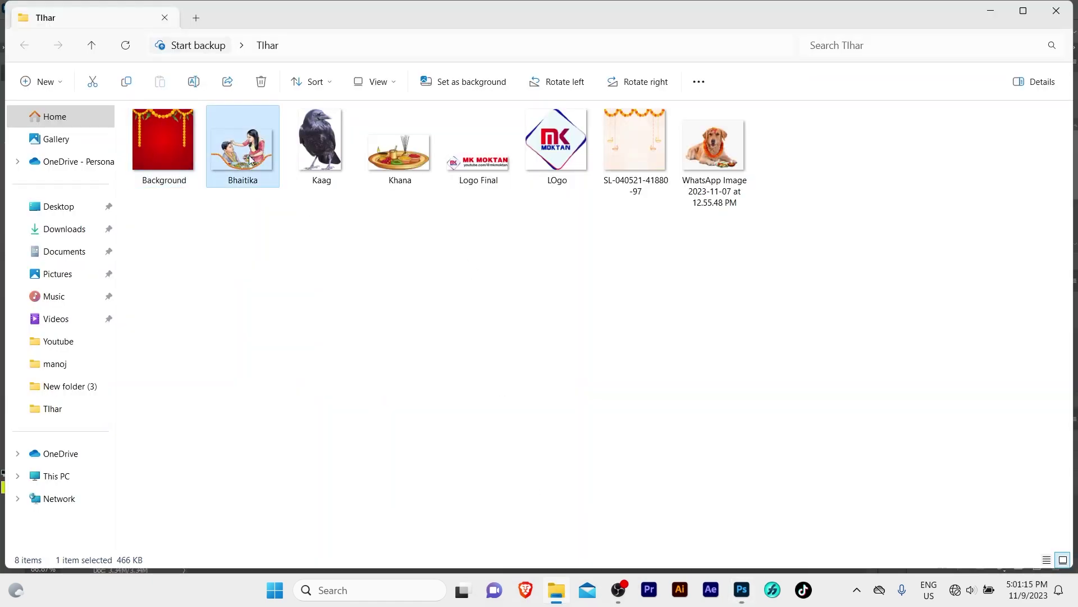
pyautogui.moveTo(254, 170); pyautogui.dragTo(734, 559)
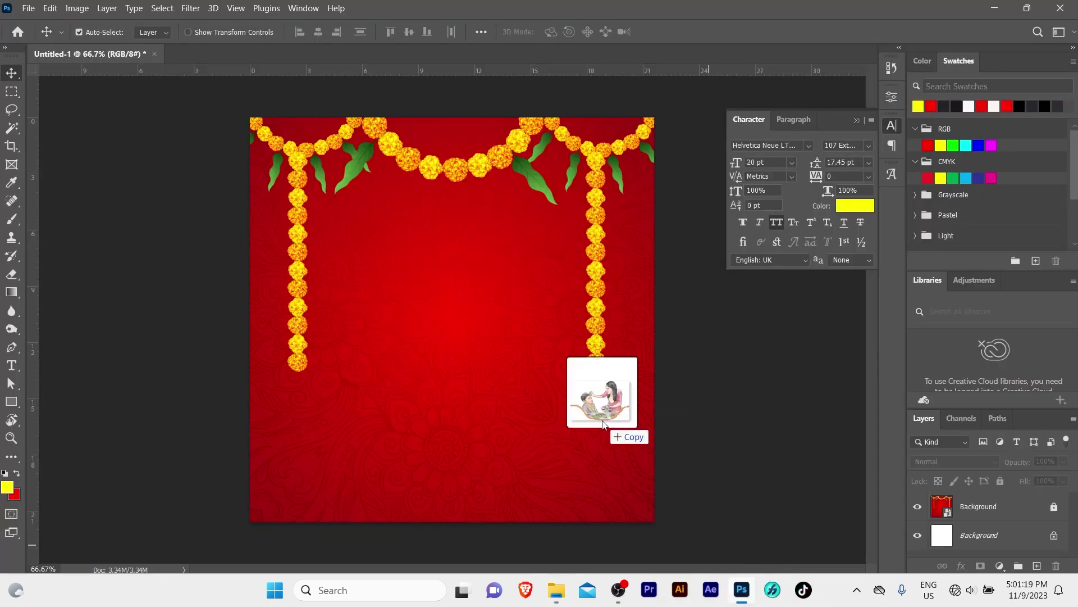
# - Drop and commit the Bhaitika illustration, nudging it up and left on the background
pyautogui.moveTo(734, 559); pyautogui.dragTo(507, 325)
pyautogui.press('Return')
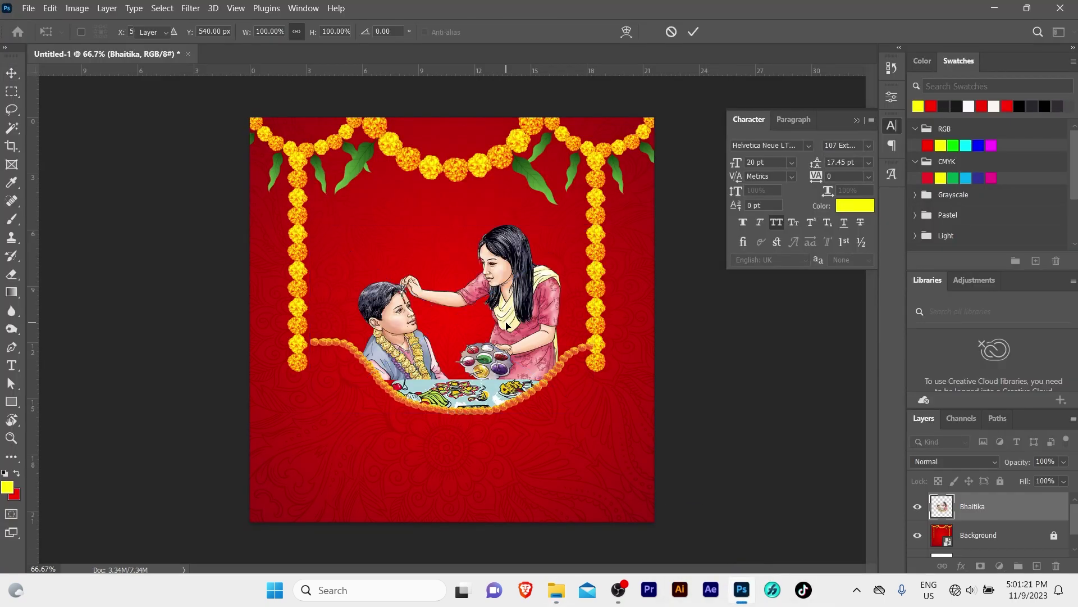
pyautogui.press('z')
pyautogui.click(387, 291)
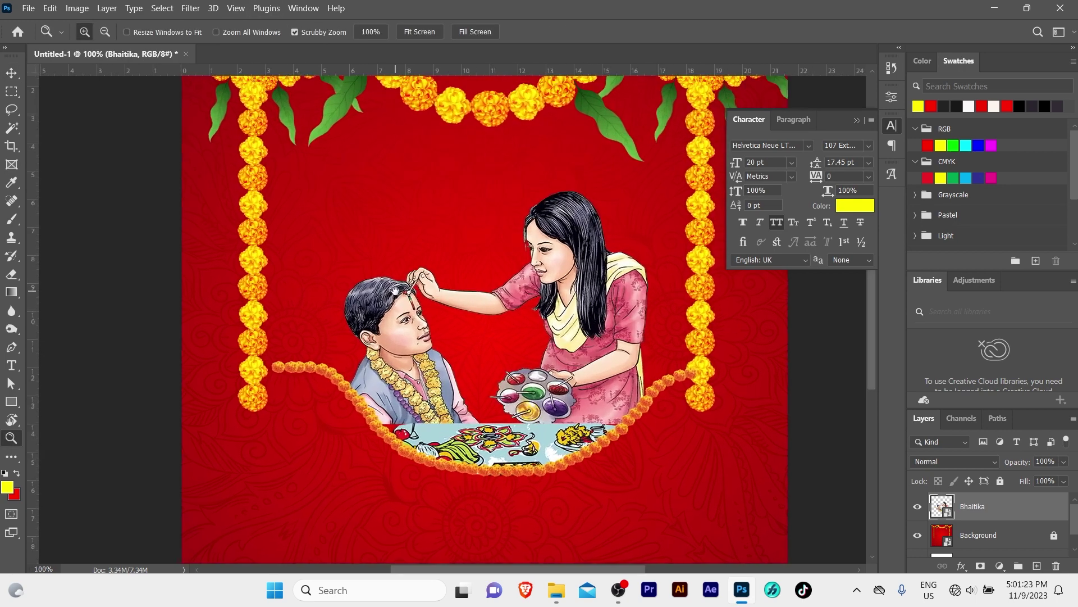
pyautogui.press('v')
pyautogui.moveTo(400, 337)
pyautogui.mouseDown()
pyautogui.moveTo(387, 300)
pyautogui.moveTo(387, 310)
pyautogui.mouseUp()
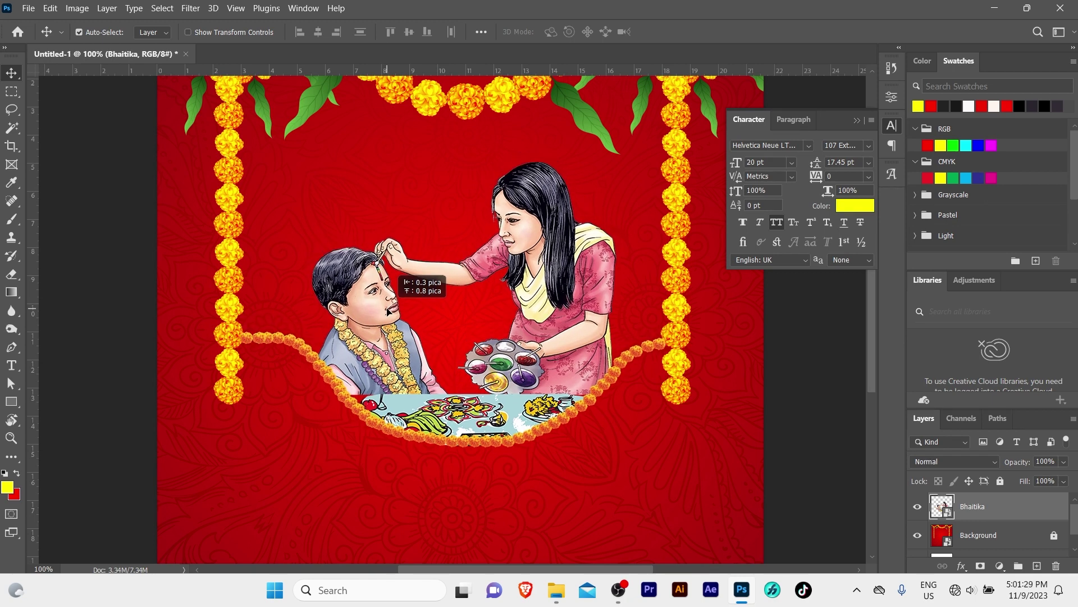
pyautogui.press('Up')
pyautogui.press('Up')
pyautogui.press('Up')
pyautogui.press('Up')
pyautogui.press('Up')
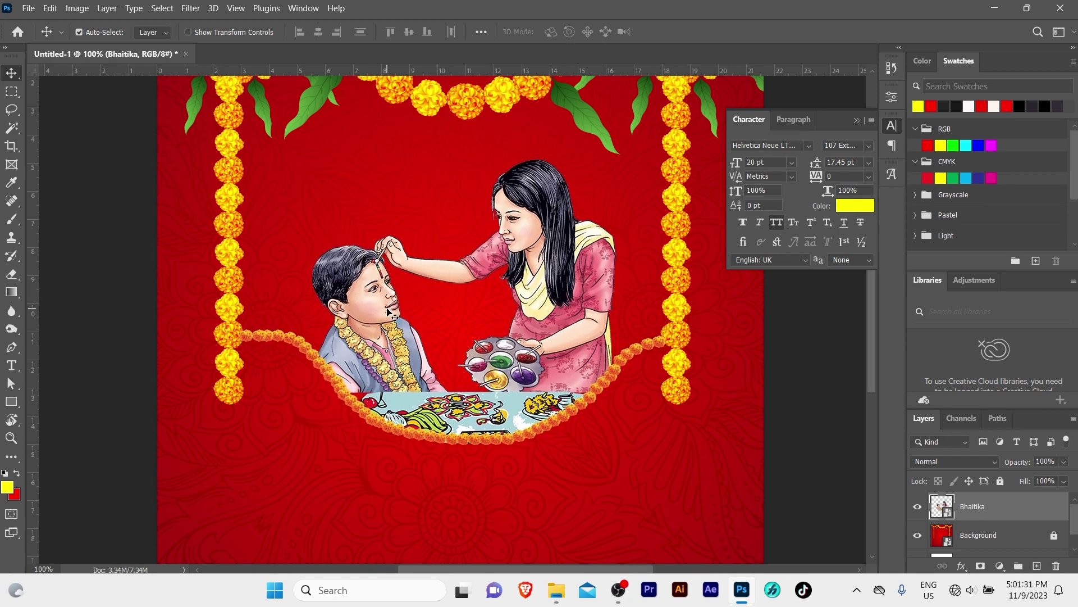
pyautogui.press('z')
pyautogui.hotkey('ctrl', '-')
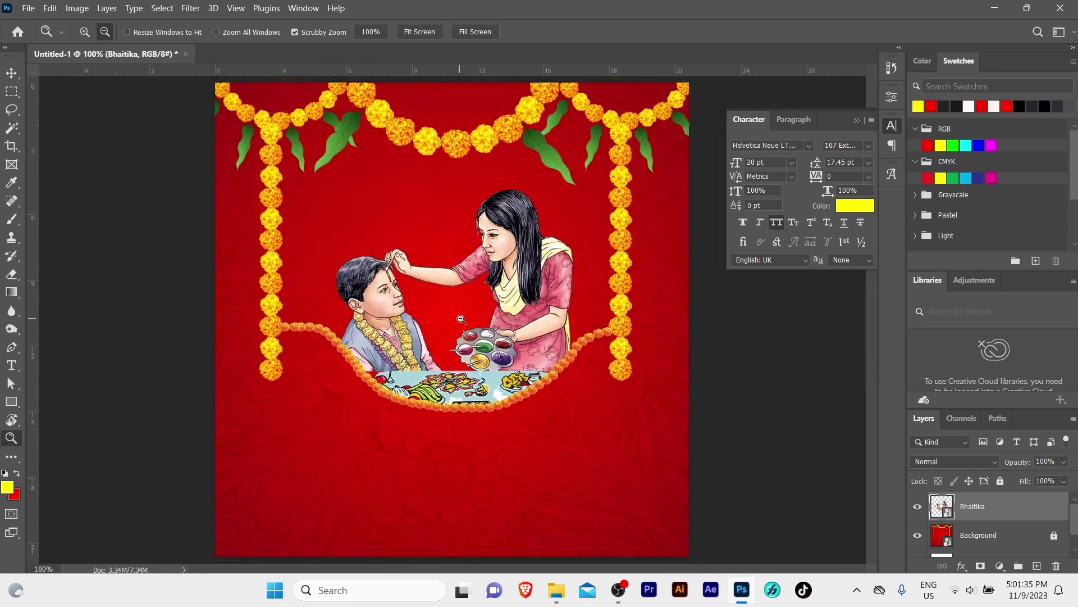
# - View the empty area below the illustration at 100% and deselect the Bhaitika layer
pyautogui.press('v')
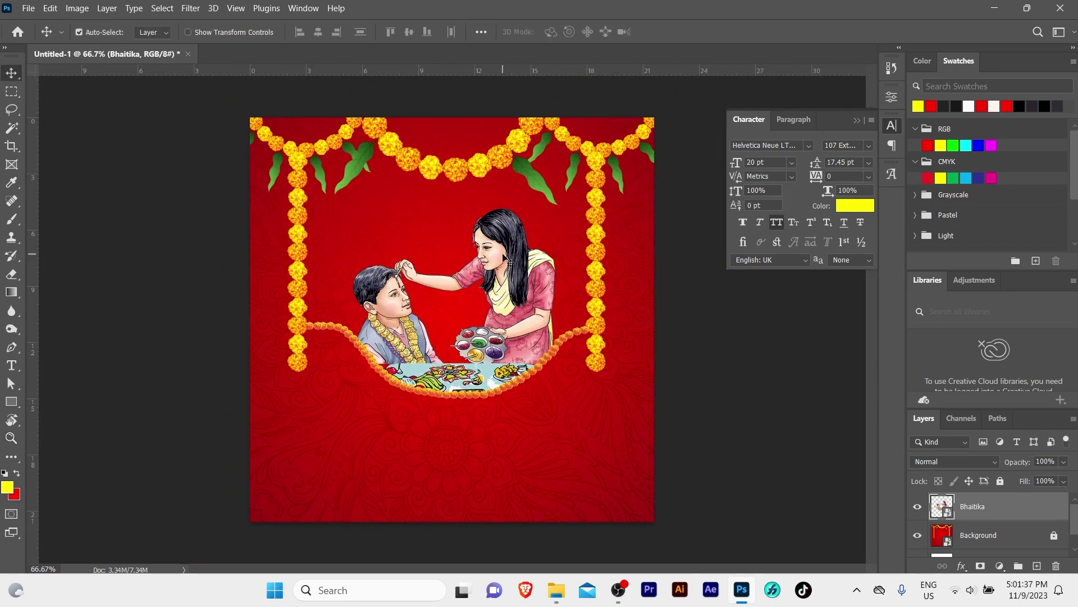
pyautogui.press('z')
pyautogui.click(460, 225)
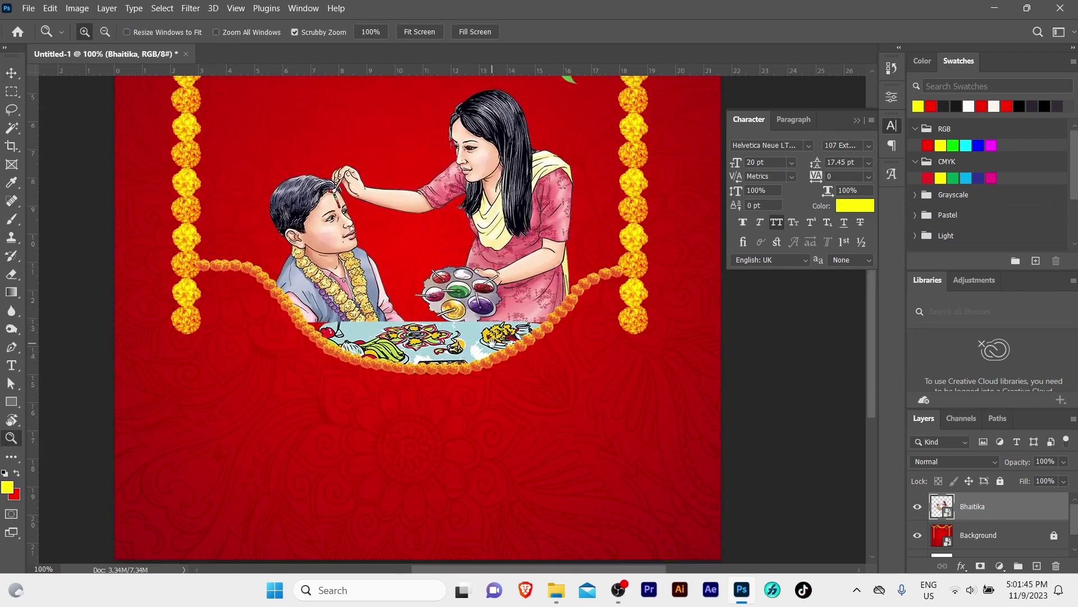
pyautogui.scroll(-3, 418, 362)
pyautogui.press('v')
pyautogui.click(418, 362)
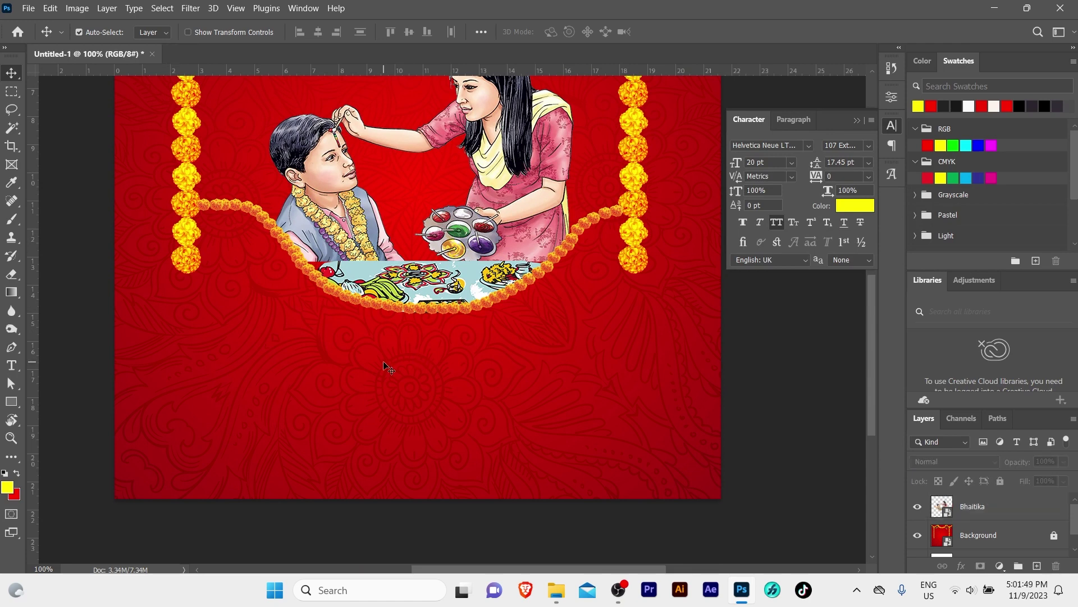
# - Add a placeholder text layer and position it just below the illustration
pyautogui.click(11, 366)
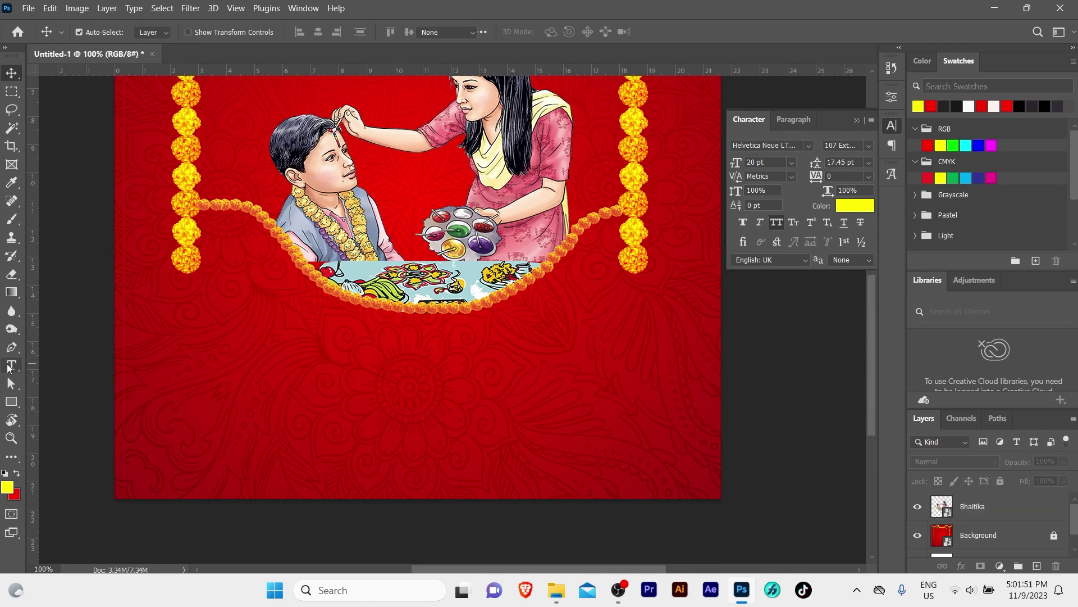
pyautogui.click(219, 363)
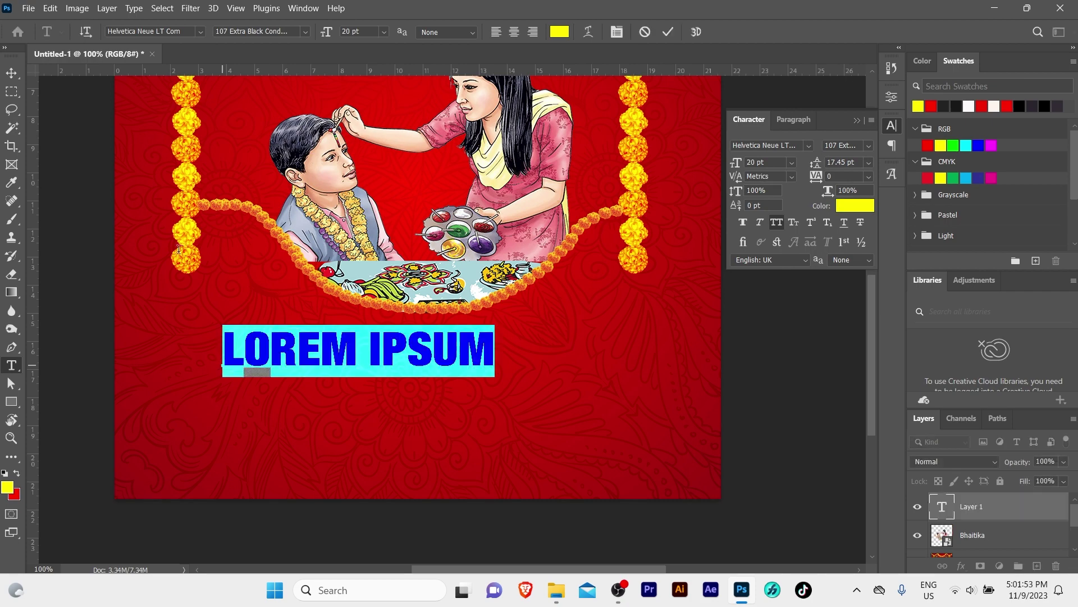
pyautogui.click(11, 72)
pyautogui.moveTo(339, 364)
pyautogui.mouseDown()
pyautogui.moveTo(360, 377)
pyautogui.moveTo(360, 320)
pyautogui.mouseUp()
pyautogui.press('z')
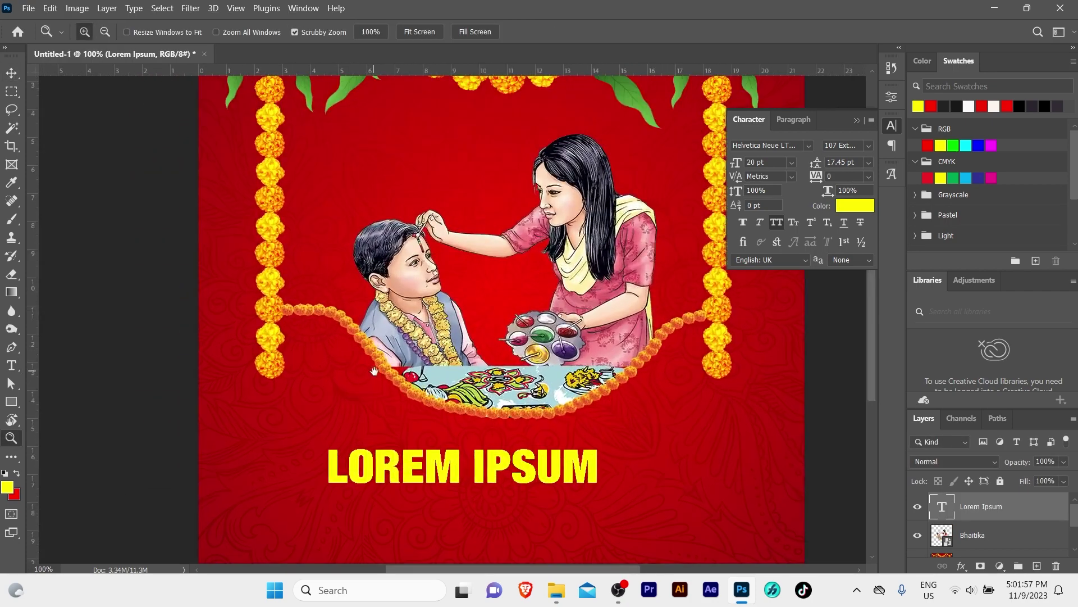
pyautogui.press('v')
pyautogui.moveTo(427, 393); pyautogui.dragTo(423, 393)
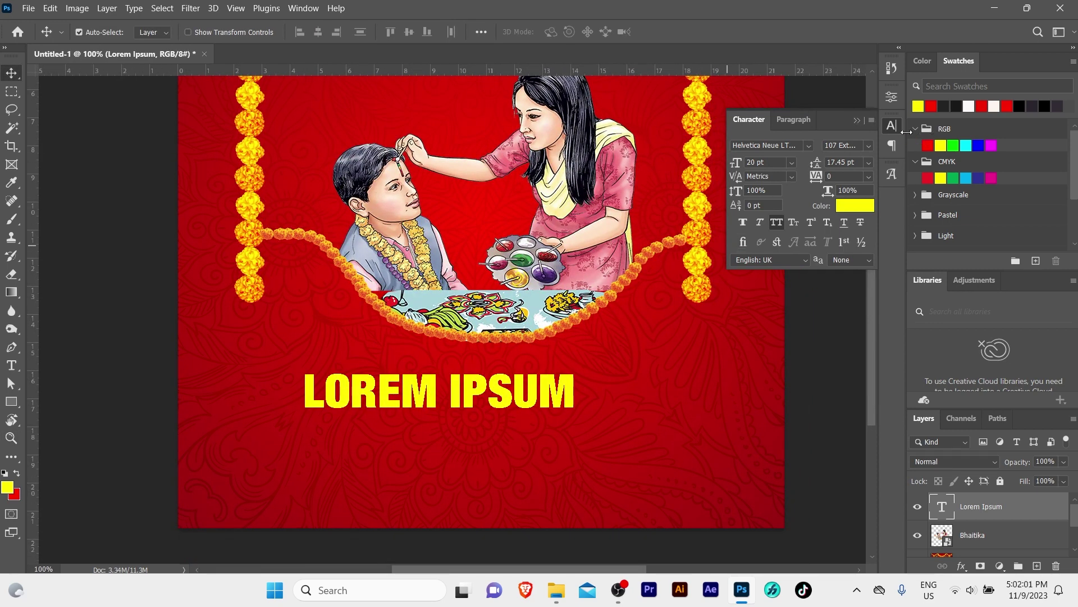
# - Turn off All Caps and set the text font to 0010 ARAP Bold
pyautogui.click(893, 127)
pyautogui.click(778, 225)
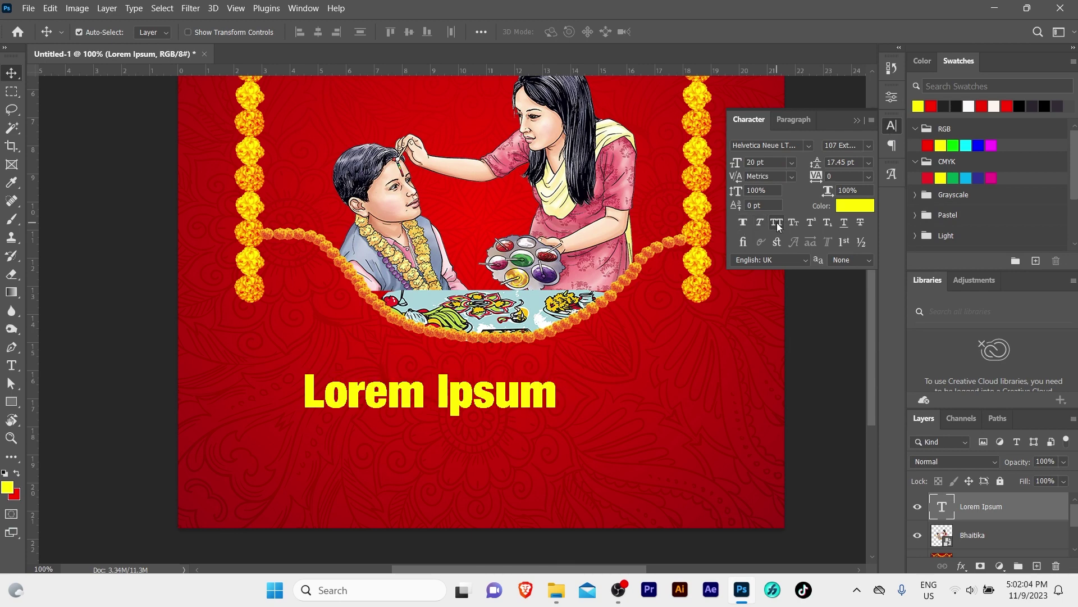
pyautogui.click(801, 144)
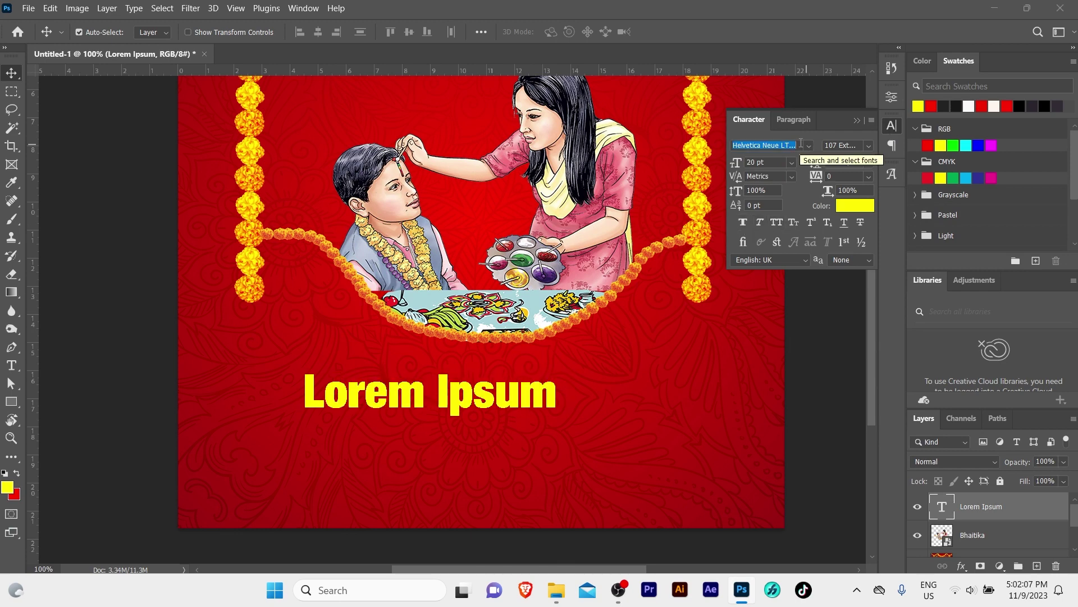
pyautogui.write('0010 ARAP')
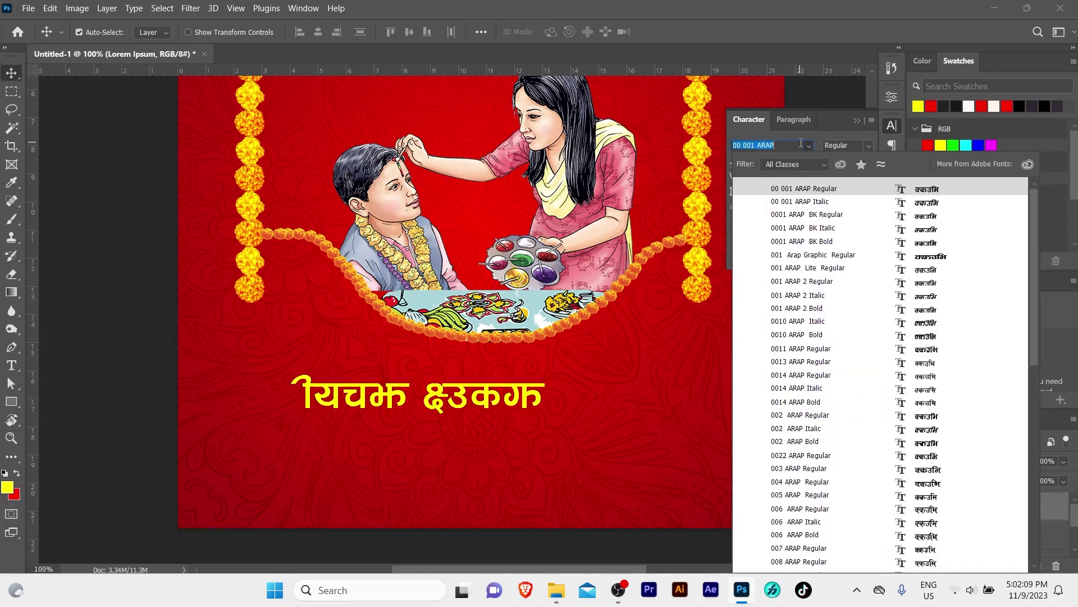
pyautogui.click(804, 335)
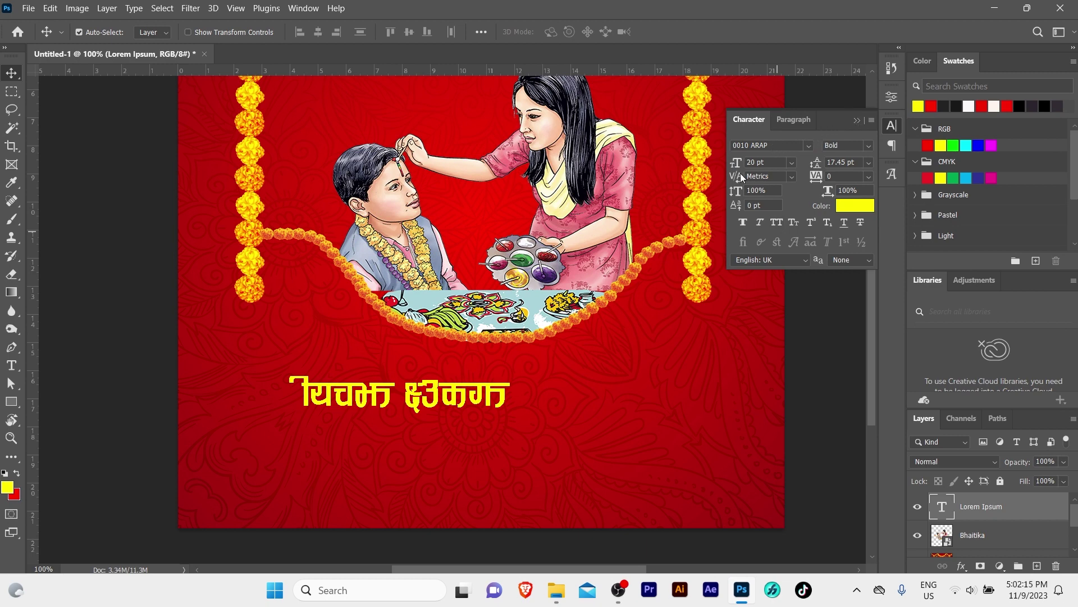
# - Retype the placeholder as the Devanagari headline भाई टिका
pyautogui.doubleClick(389, 399)
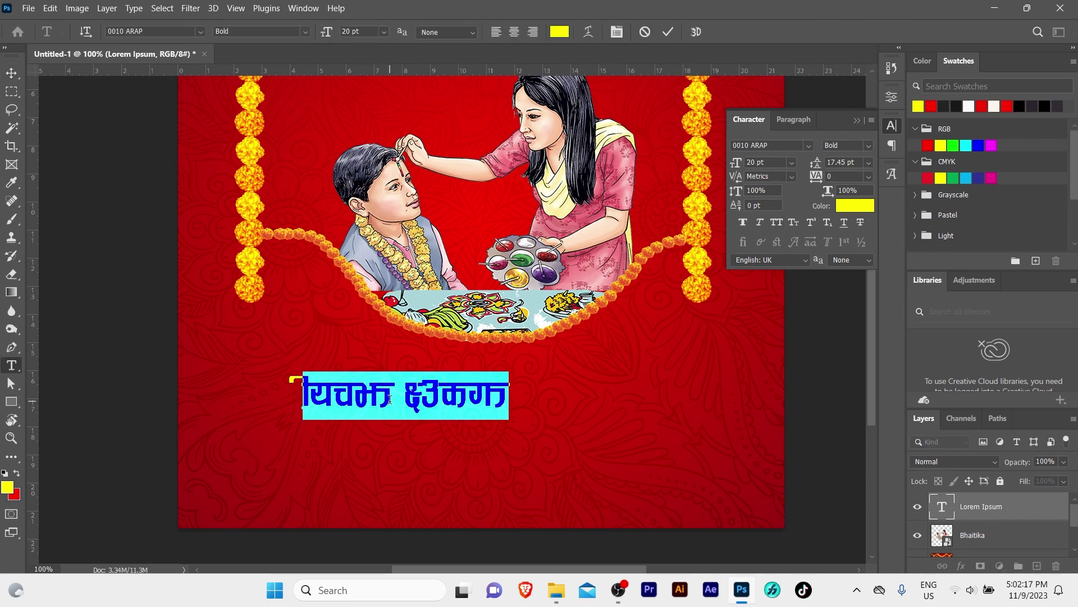
pyautogui.write('efo')
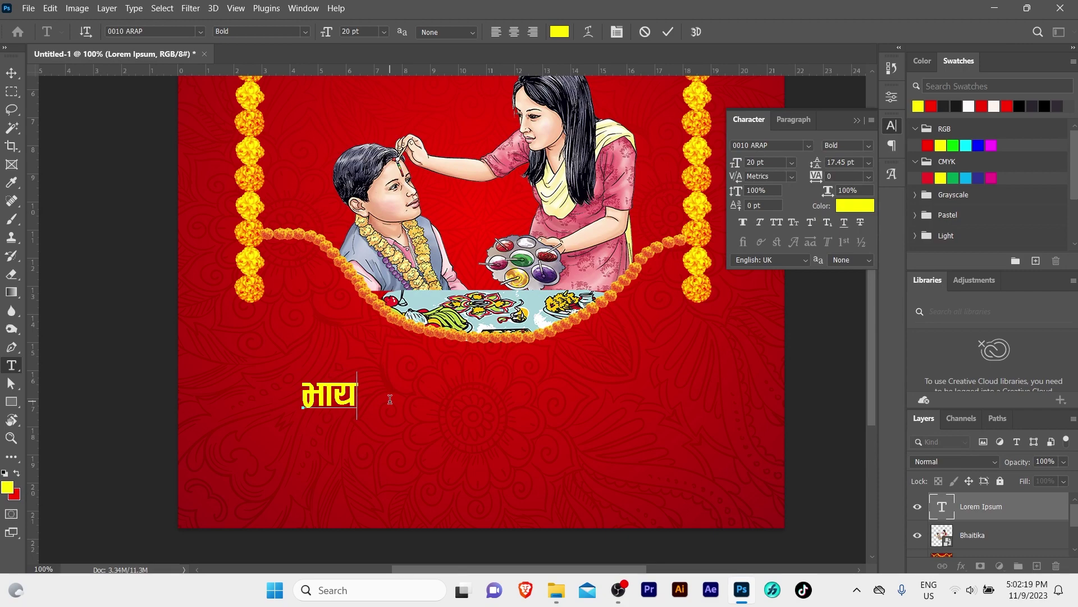
pyautogui.press('BackSpace')
pyautogui.write('8')
pyautogui.write('{ l6sf')
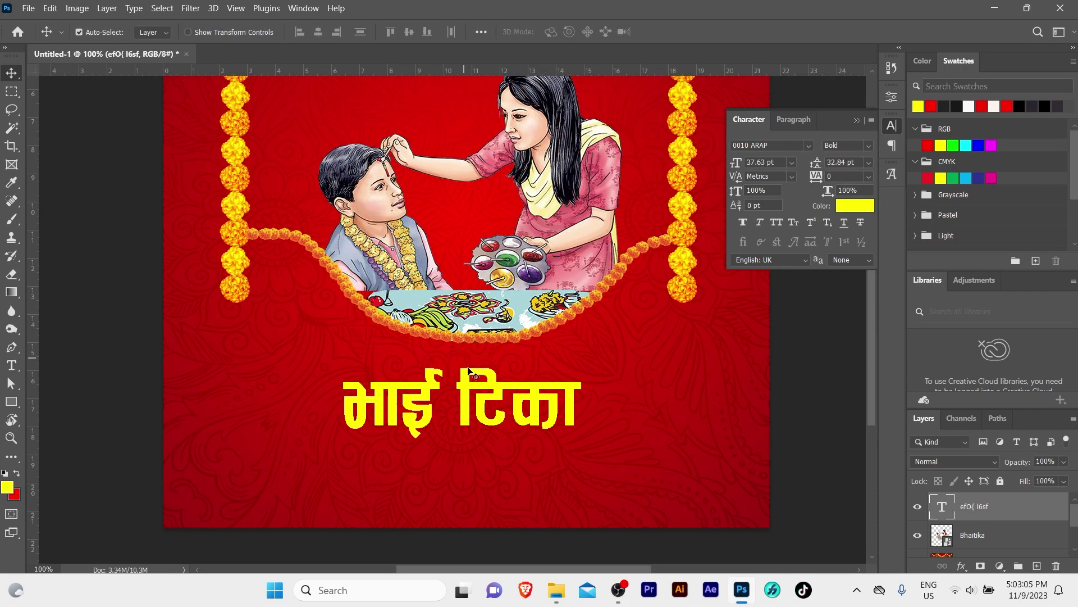
# - Extend the headline to read भाई टिकाको and move it left to recentre it
pyautogui.doubleClick(494, 393)
pyautogui.click(575, 398)
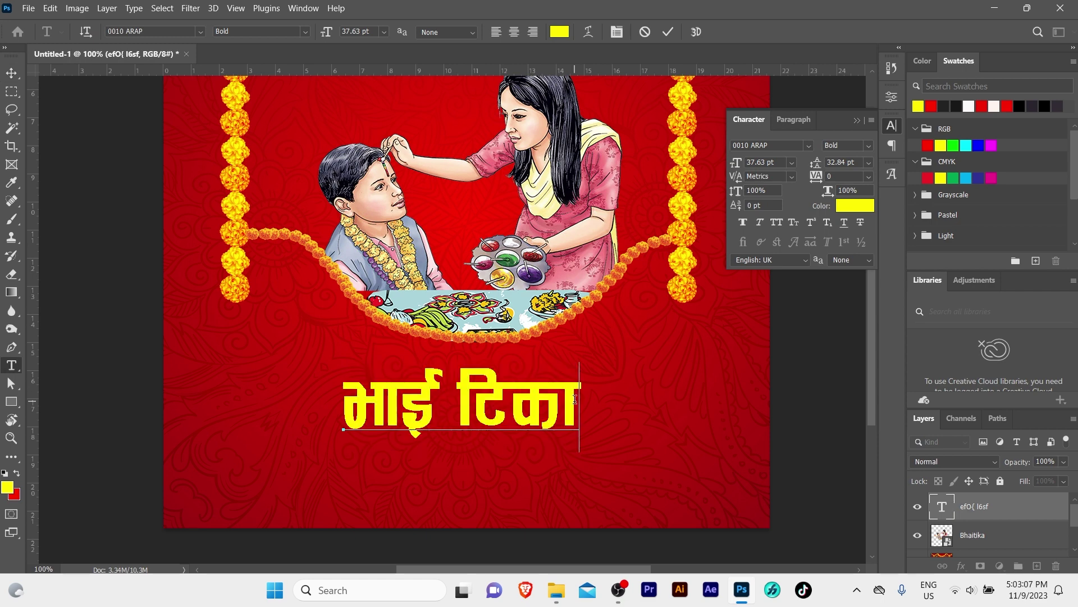
pyautogui.write('sf]')
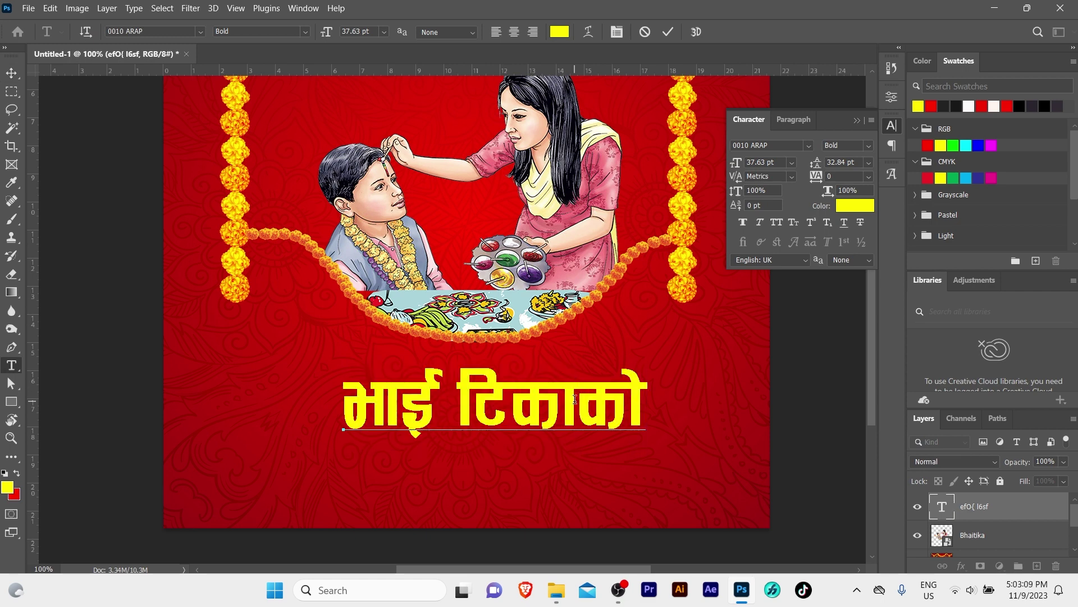
pyautogui.hotkey('ctrl', 'Return')
pyautogui.press('v')
pyautogui.moveTo(567, 412); pyautogui.dragTo(538, 409)
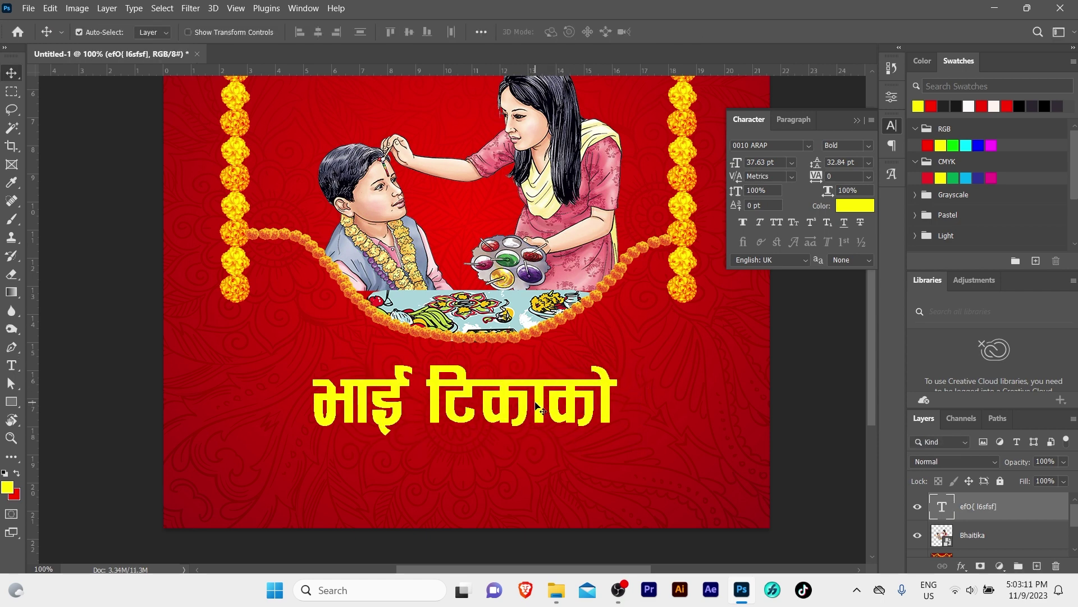
# - Scale the headline to about 94% and Alt-drag a duplicate just below it
pyautogui.hotkey('ctrl', 't')
pyautogui.moveTo(617, 447); pyautogui.dragTo(599, 441)
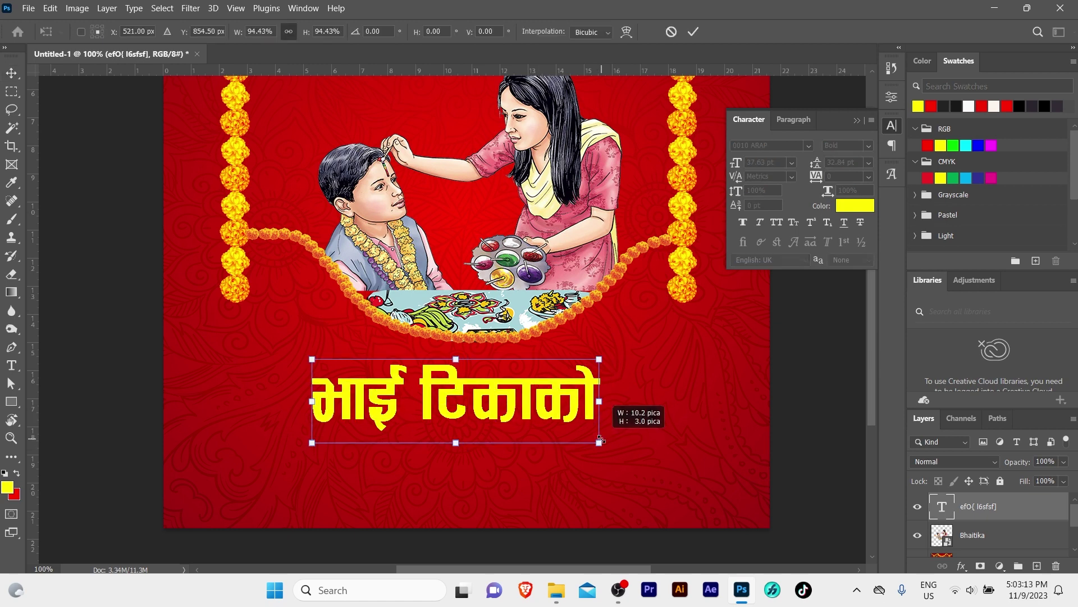
pyautogui.press('Return')
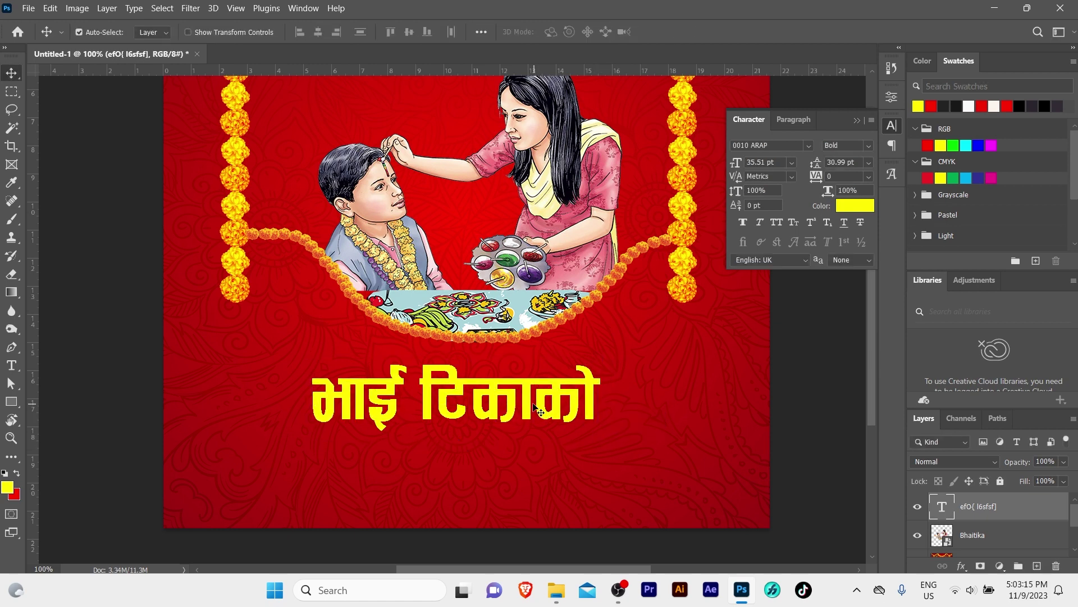
pyautogui.moveTo(535, 412); pyautogui.dragTo(537, 476)
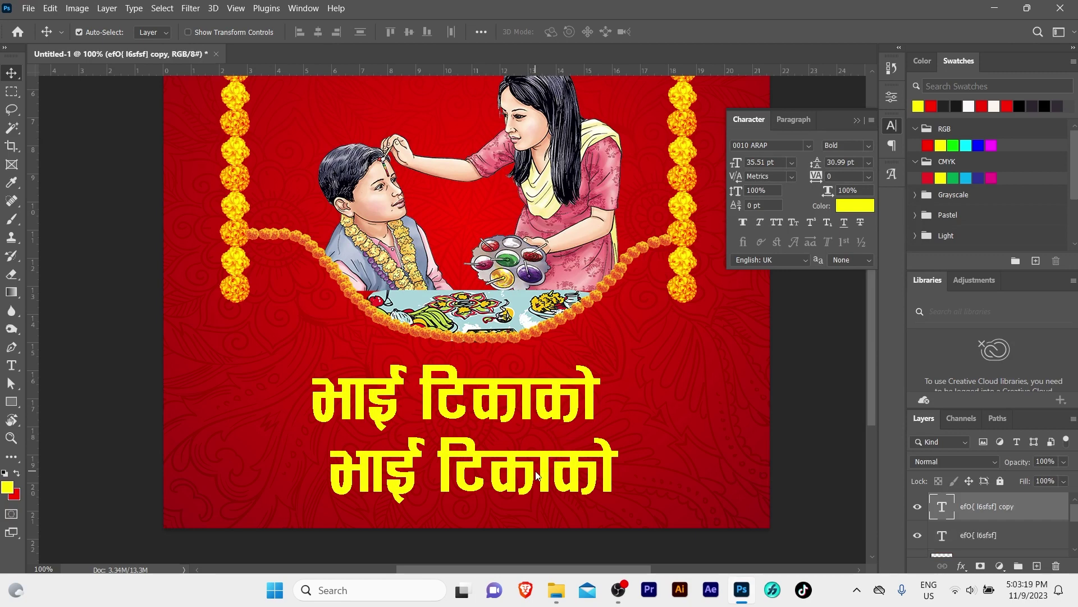
# - Scale the copied line to about 82% and set its font to Aakriti
pyautogui.hotkey('ctrl', 't')
pyautogui.moveTo(618, 512); pyautogui.dragTo(522, 483)
pyautogui.press('Return')
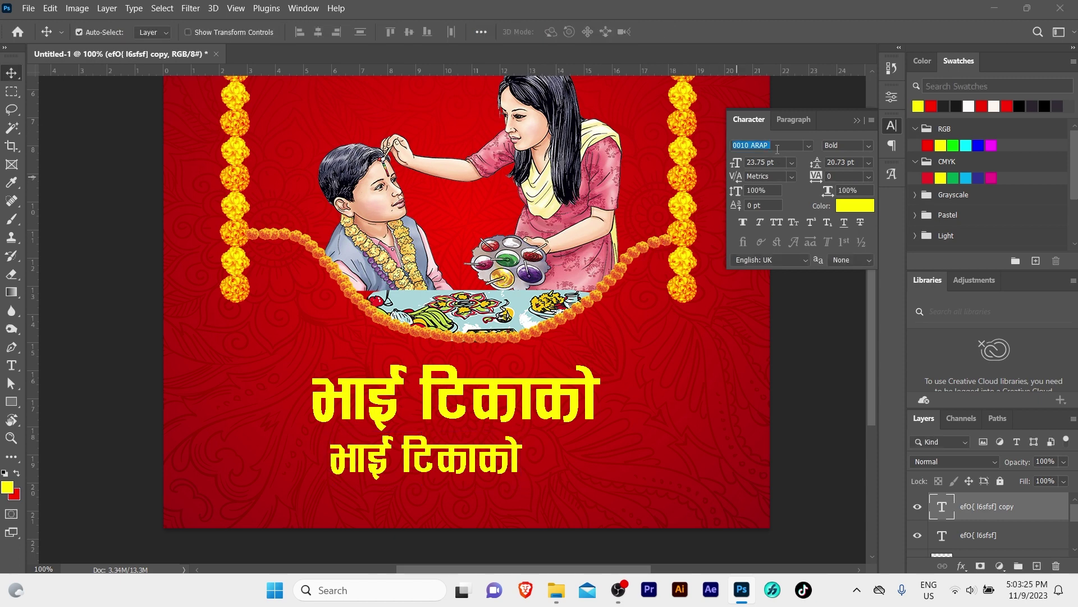
pyautogui.write('aak')
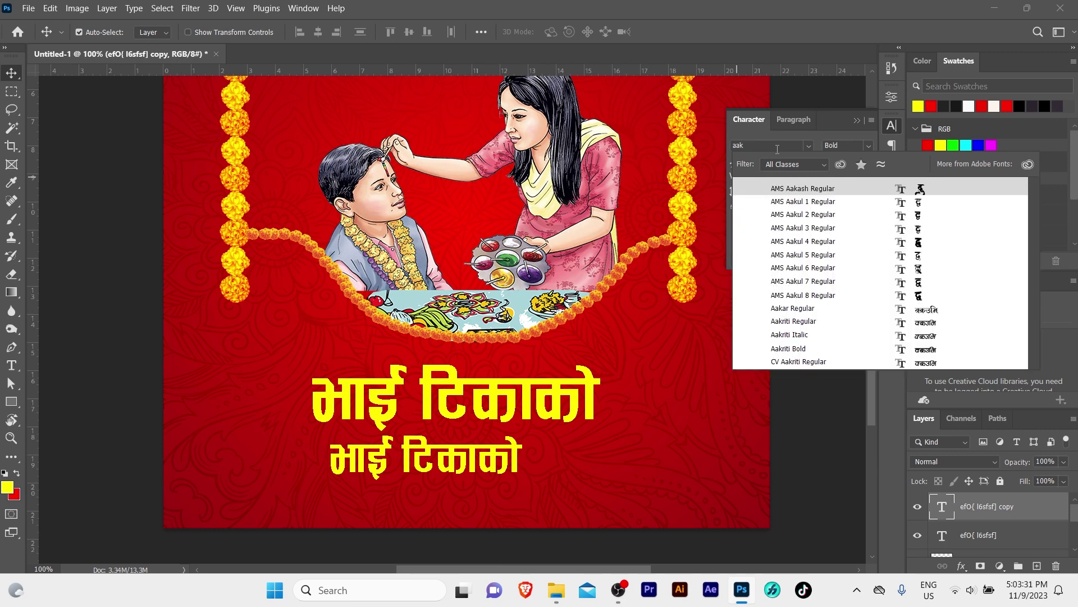
pyautogui.click(793, 349)
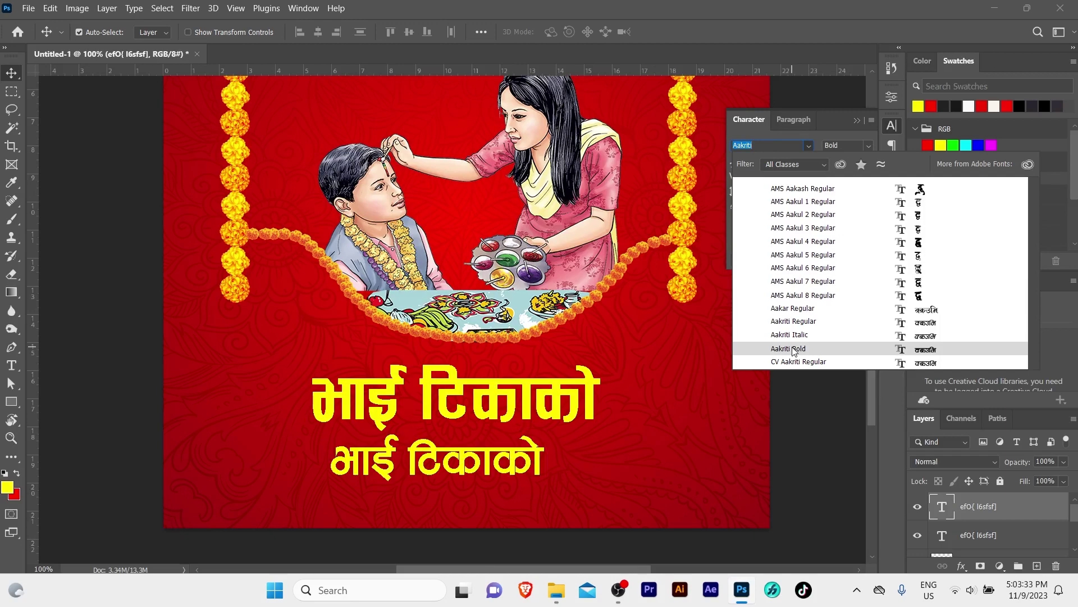
# - Retype the second line as the greeting हार्दिक मंगलमय शुभकामना
pyautogui.doubleClick(419, 455)
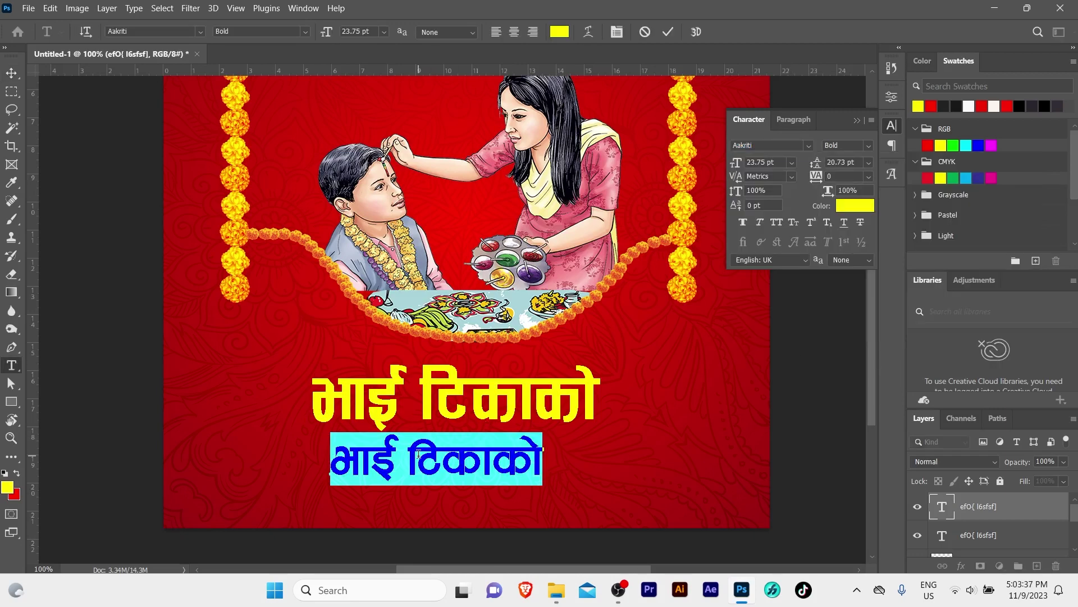
pyautogui.write('x')
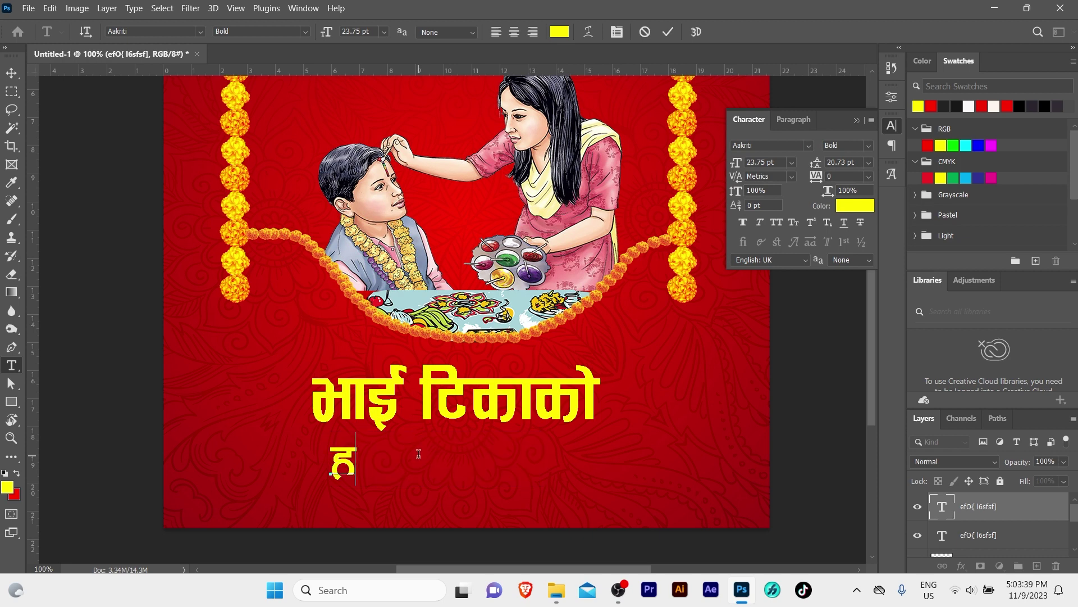
pyautogui.write('l')
pyautogui.press('BackSpace')
pyautogui.write('f')
pyautogui.write("lb{s d'und")
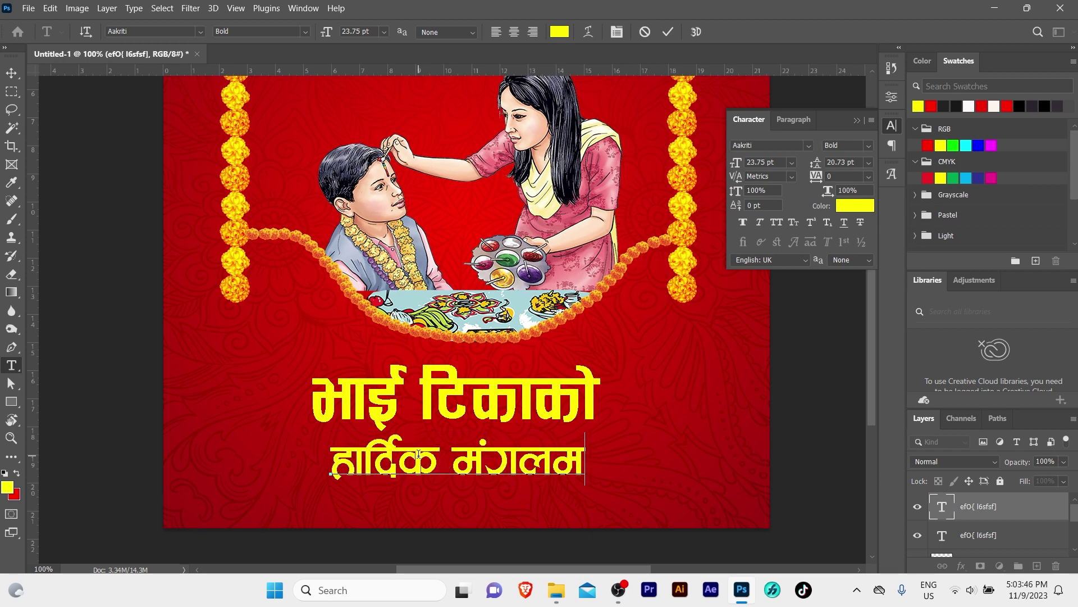
pyautogui.write("o z'esfdgf")
# - Scale the greeting to about 60%, centre it under the headline, then shrink it slightly more
pyautogui.hotkey('ctrl', 'Return')
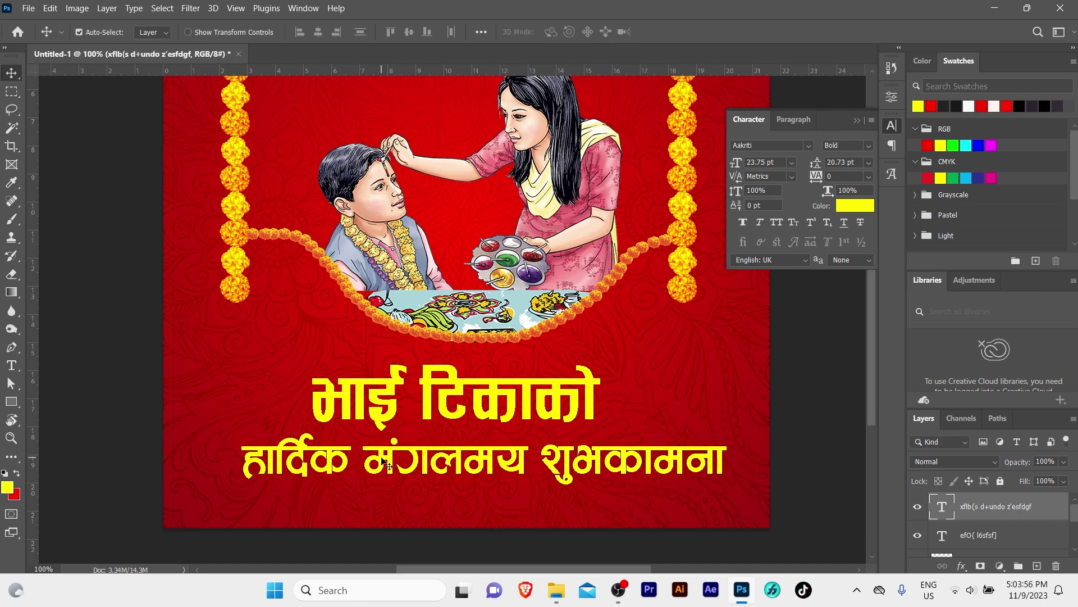
pyautogui.moveTo(389, 465); pyautogui.dragTo(396, 466)
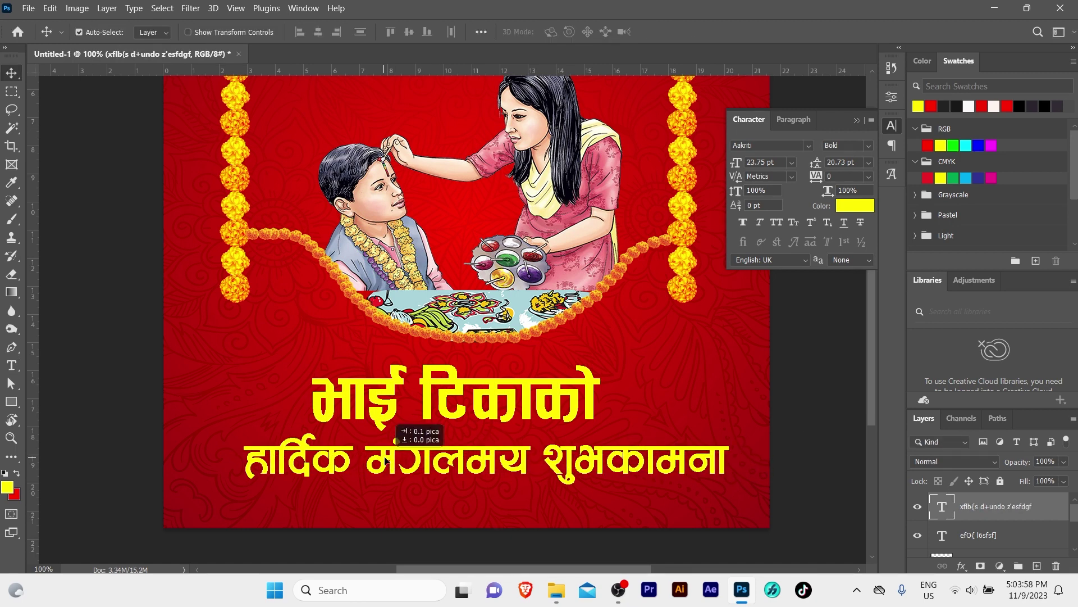
pyautogui.hotkey('ctrl', 't')
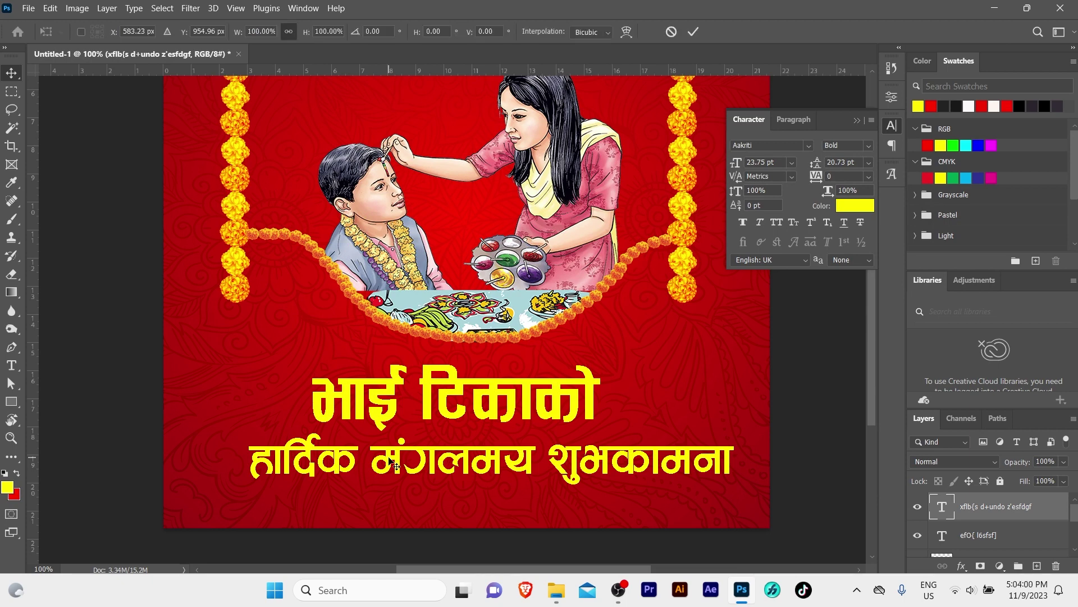
pyautogui.moveTo(731, 482); pyautogui.dragTo(538, 462)
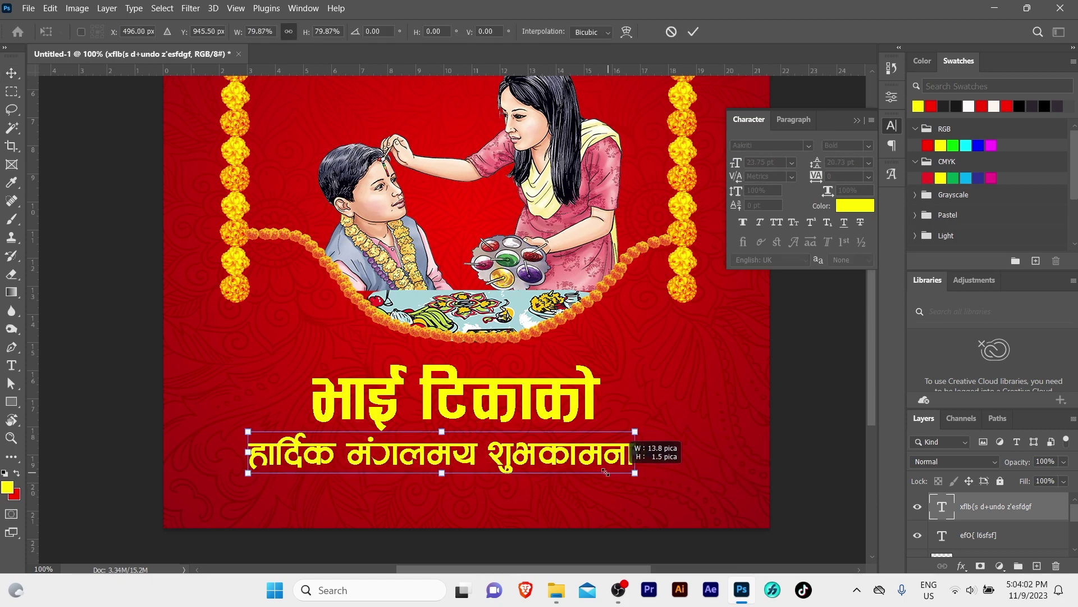
pyautogui.moveTo(471, 458); pyautogui.dragTo(538, 458)
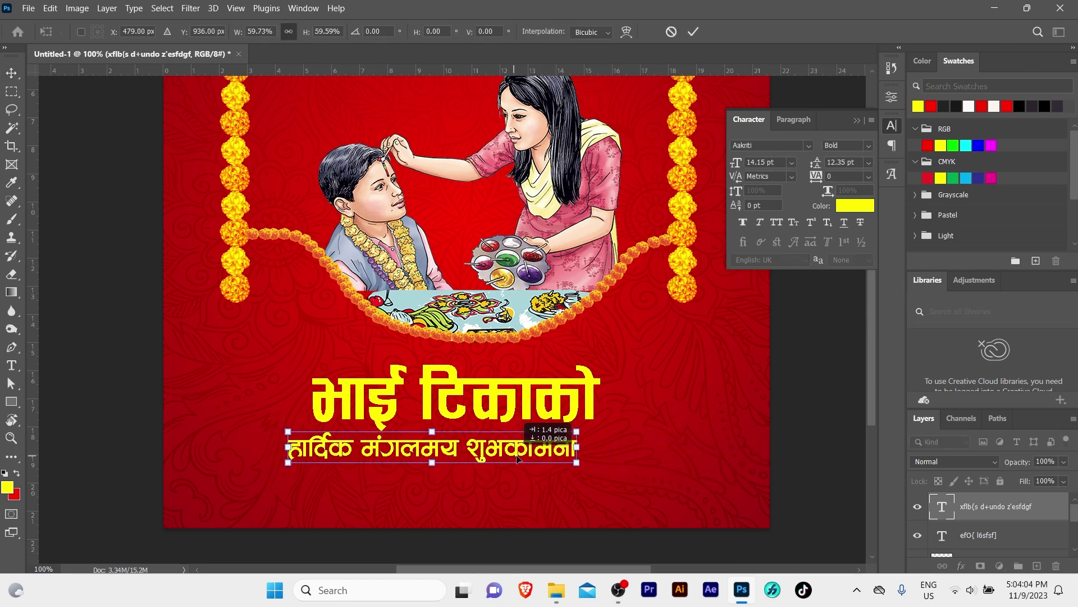
pyautogui.press('Return')
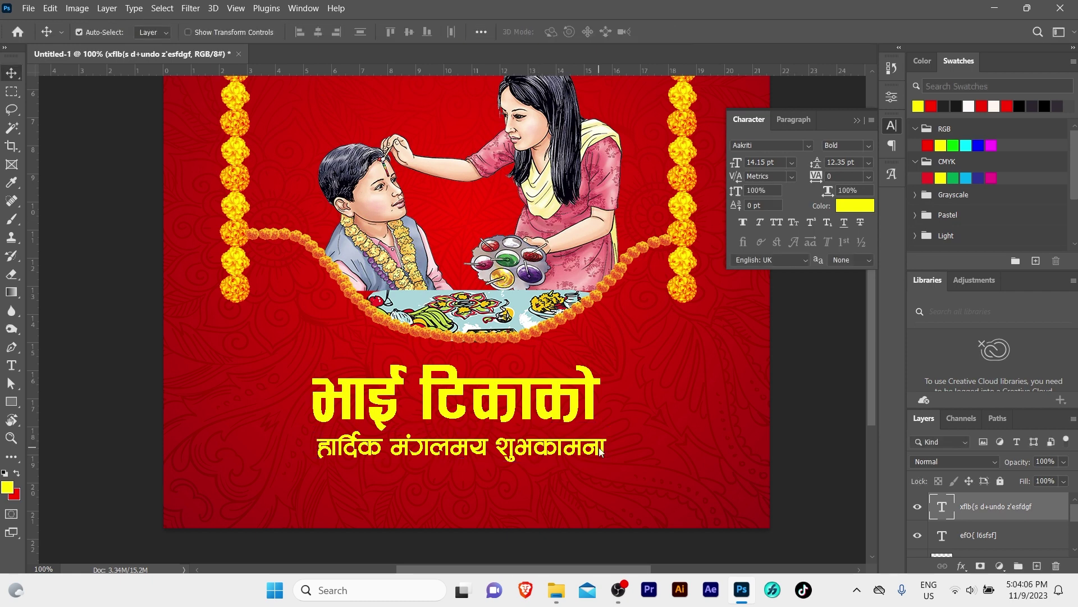
pyautogui.hotkey('ctrl', 't')
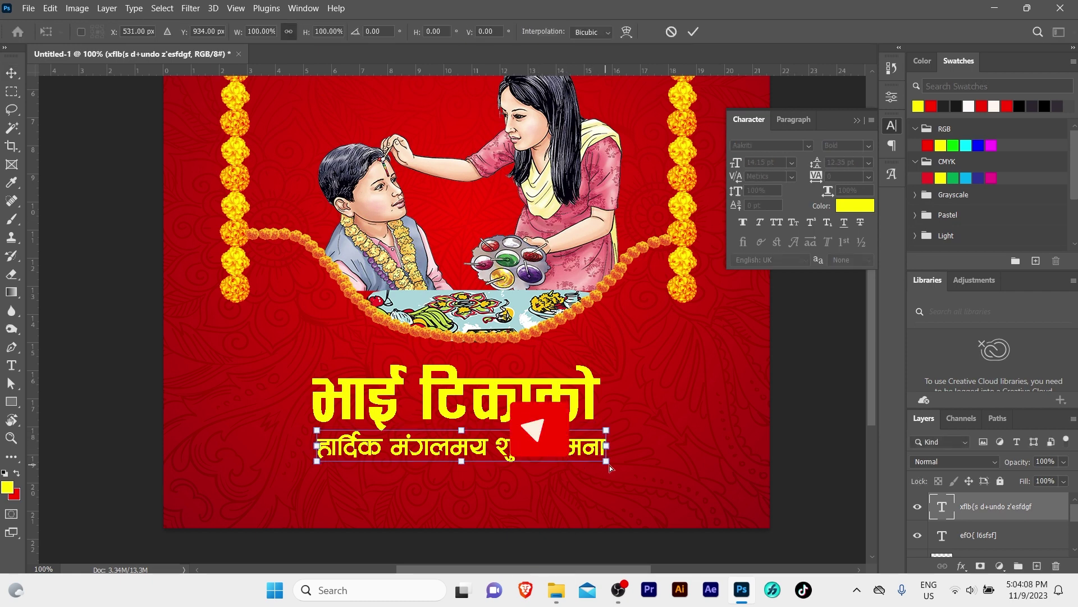
pyautogui.moveTo(605, 459); pyautogui.dragTo(594, 455)
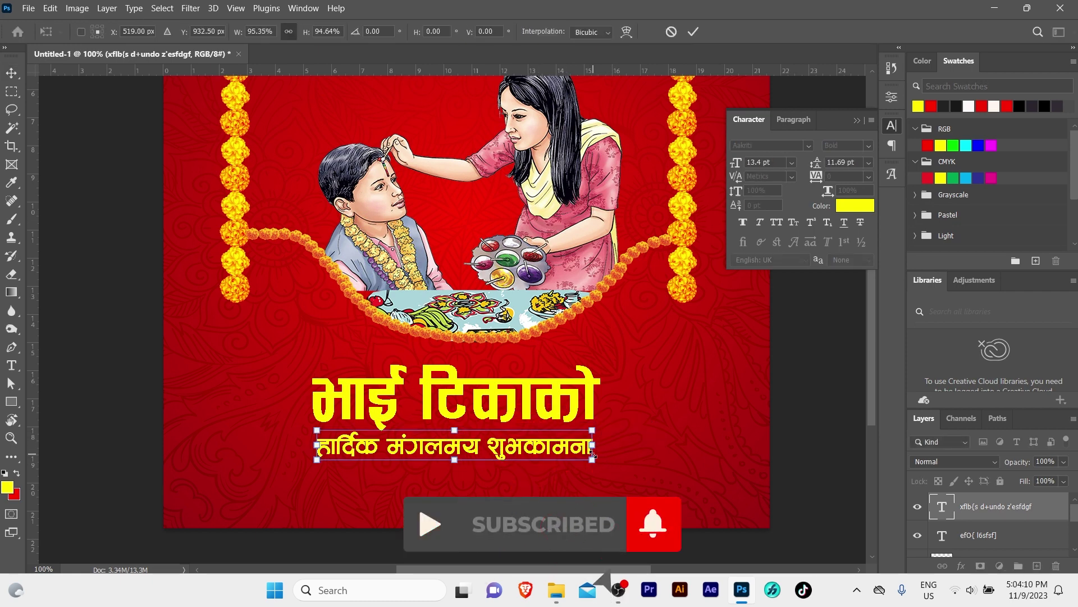
pyautogui.press('Return')
# - Recolour the भाई टिकाको headline to near-white fbfbfa via the Character panel colour swatch
pyautogui.click(476, 398)
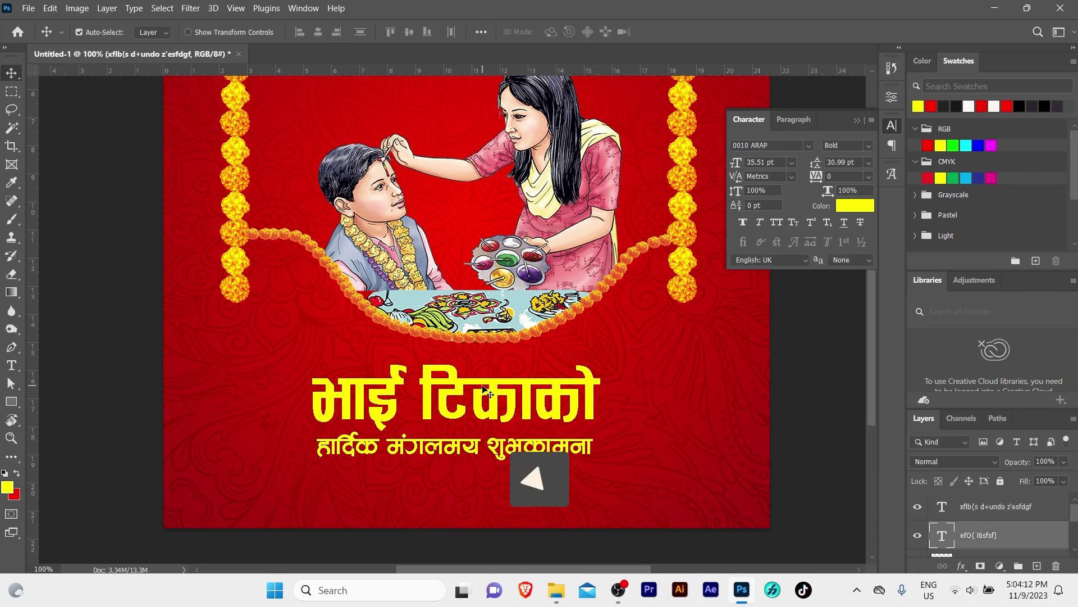
pyautogui.click(859, 205)
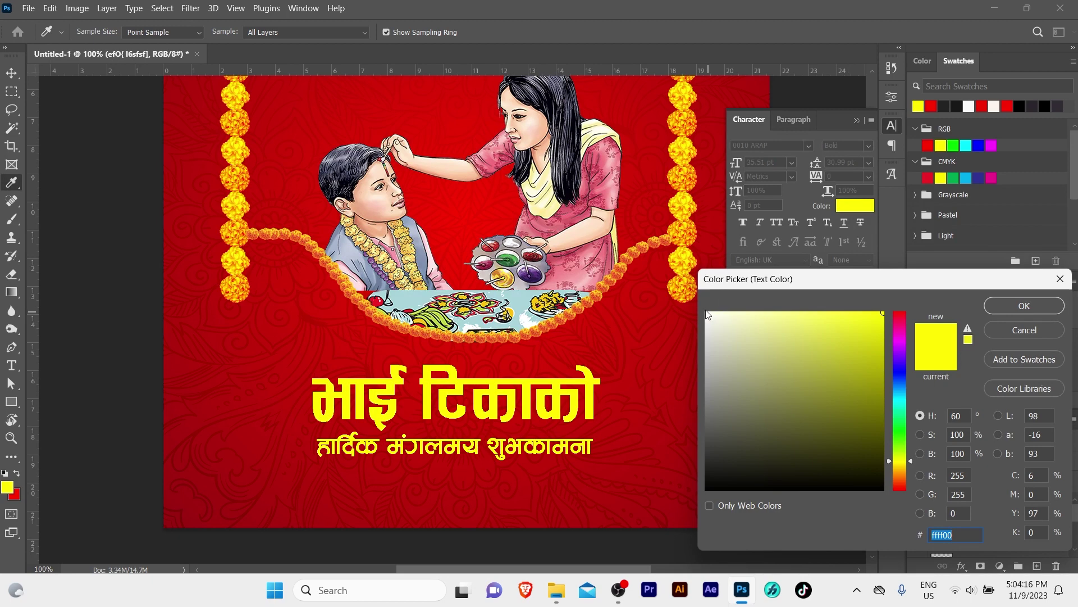
pyautogui.click(707, 315)
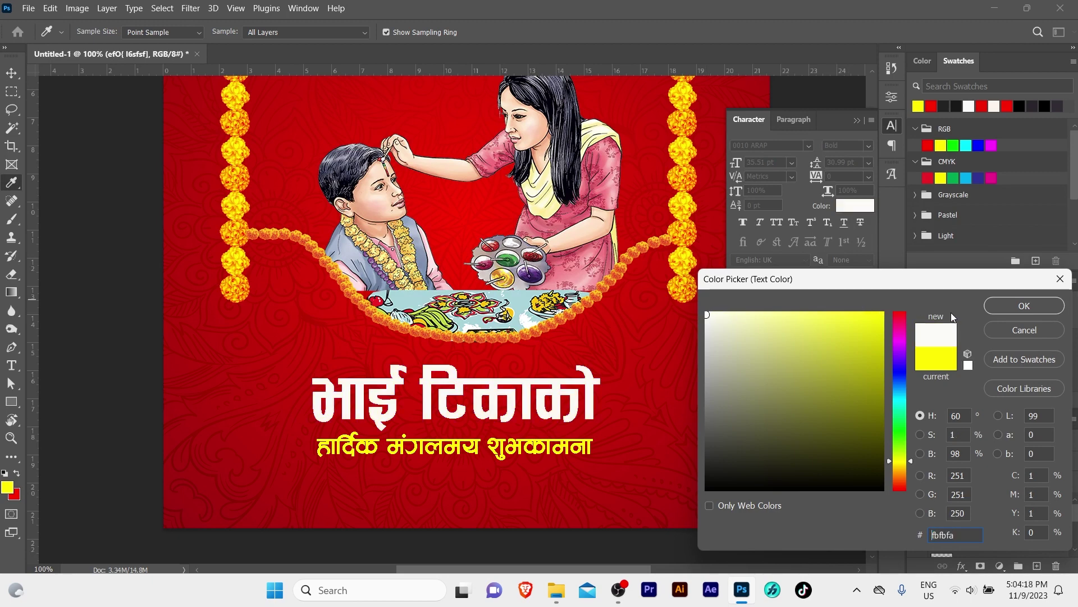
pyautogui.click(1006, 307)
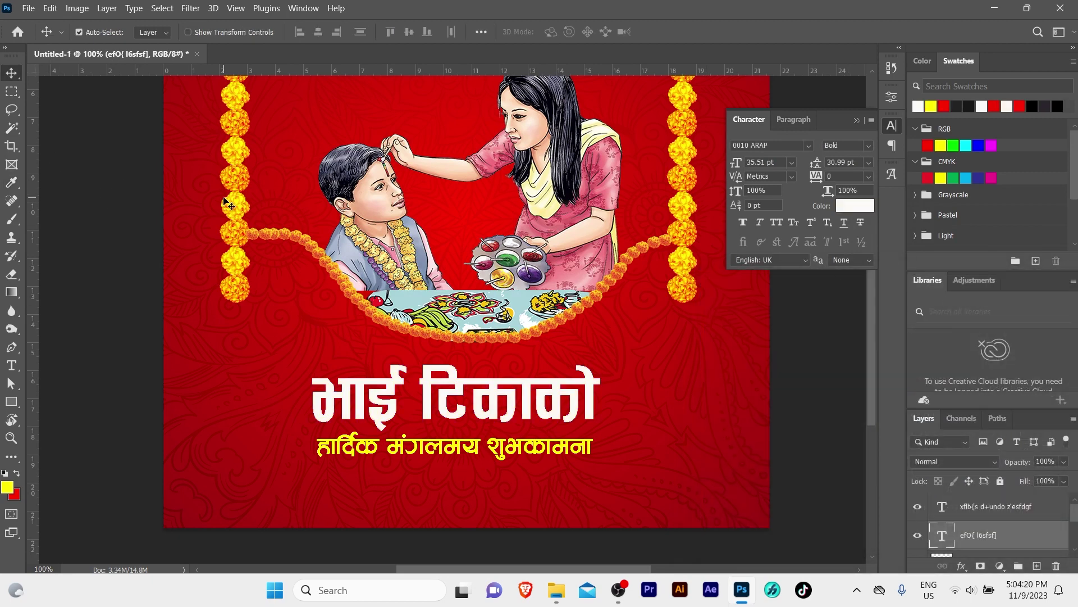
pyautogui.press('z')
pyautogui.keyDown('alt'); pyautogui.click(462, 278); pyautogui.keyUp('alt')
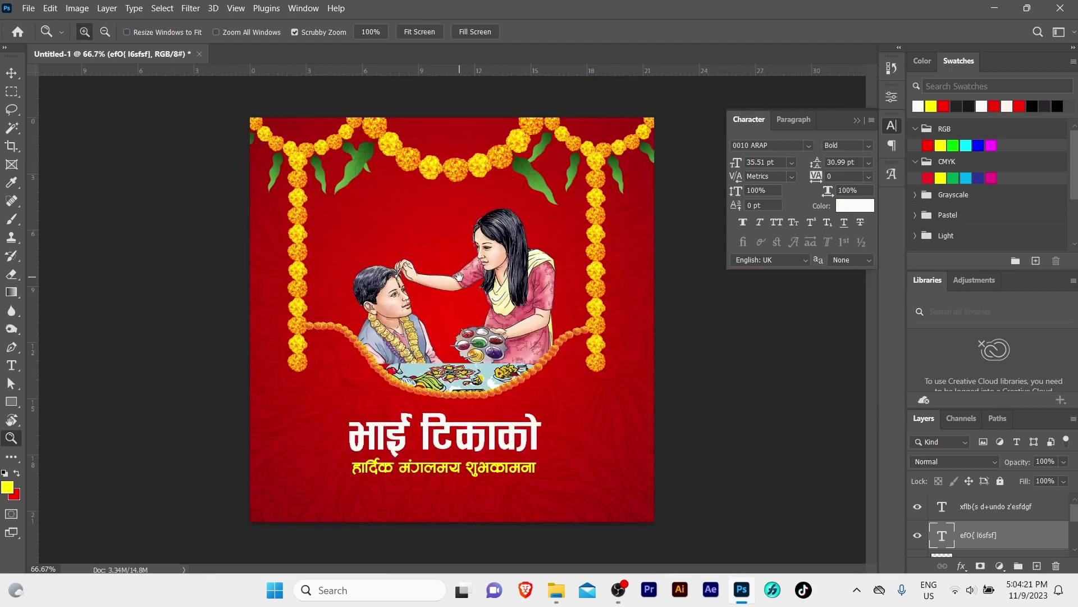
# - Centre the Nepali headline horizontally on the poster canvas
pyautogui.click(473, 337)
pyautogui.press('v')
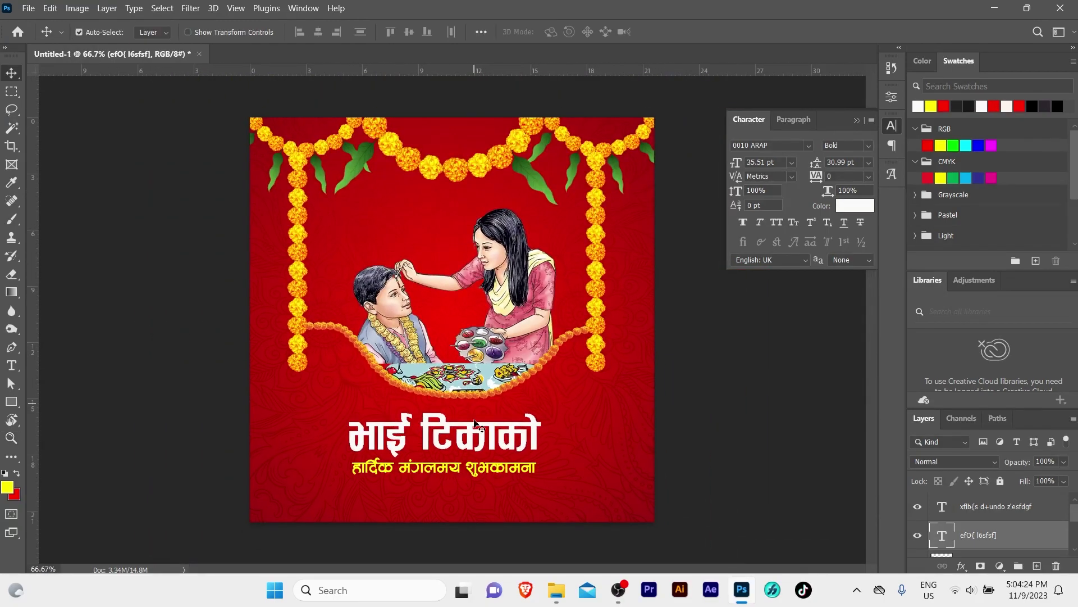
pyautogui.hotkey('ctrl', 'a')
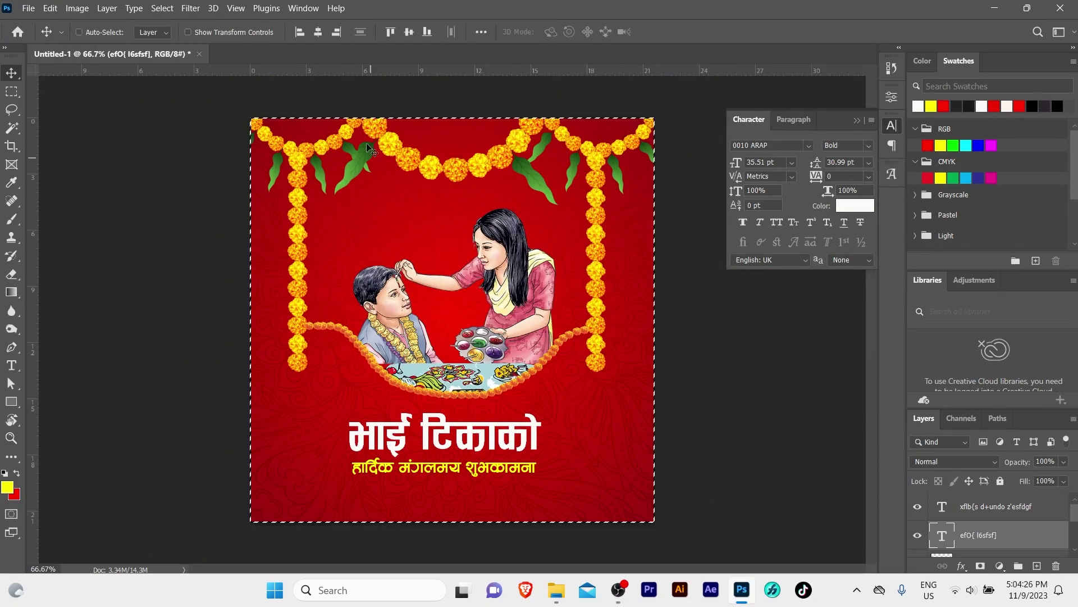
pyautogui.click(318, 34)
pyautogui.hotkey('ctrl', 'd')
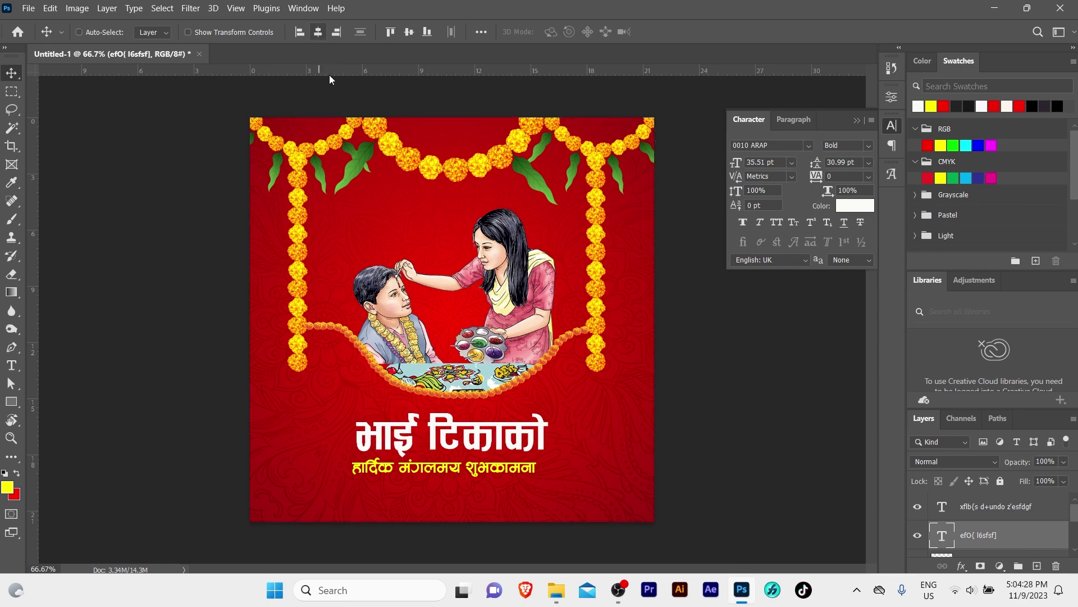
# - Centre the greeting line horizontally on the poster canvas
pyautogui.keyDown('ctrl'); pyautogui.click(426, 466); pyautogui.keyUp('ctrl')
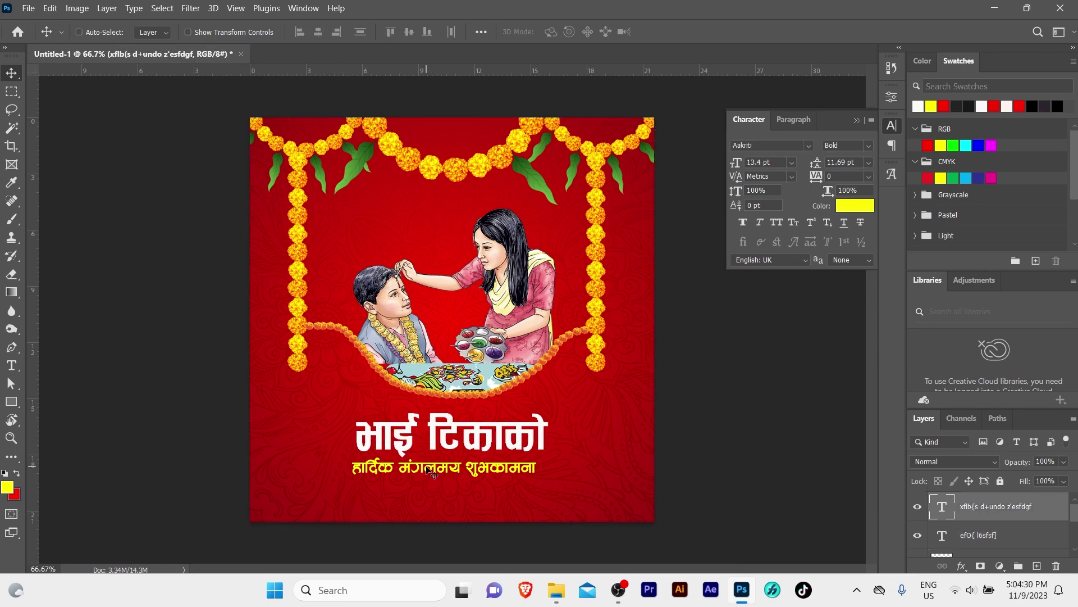
pyautogui.hotkey('ctrl', 'a')
pyautogui.click(311, 34)
pyautogui.hotkey('ctrl', 'd')
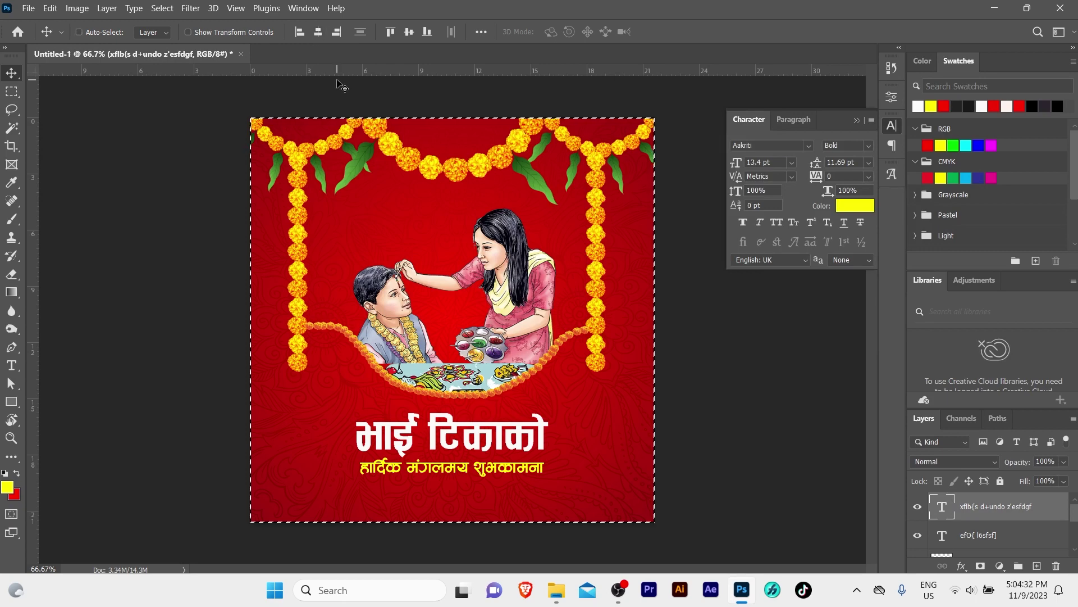
# - Enlarge the headline and greeting together, then re-centre them horizontally
pyautogui.moveTo(325, 419); pyautogui.dragTo(426, 467)
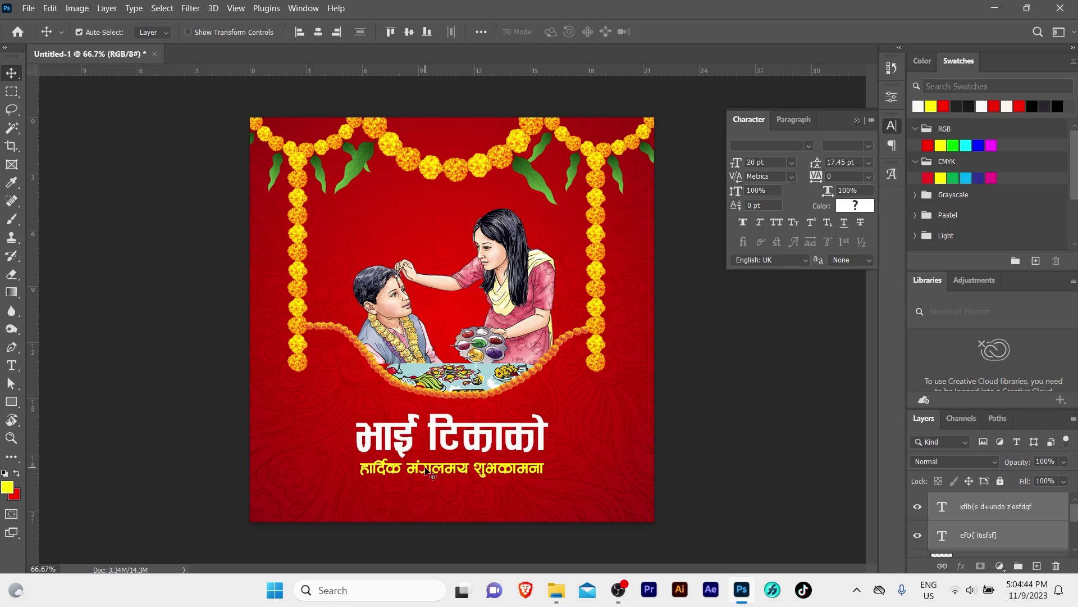
pyautogui.click(653, 432)
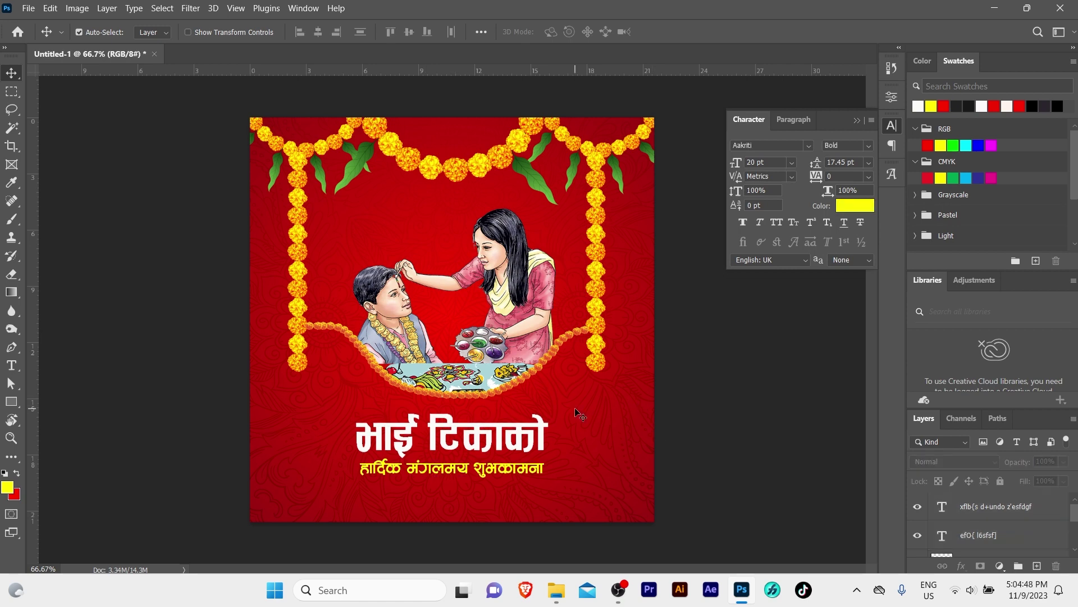
pyautogui.moveTo(300, 429)
pyautogui.mouseDown()
pyautogui.moveTo(442, 475)
pyautogui.moveTo(459, 455)
pyautogui.mouseUp()
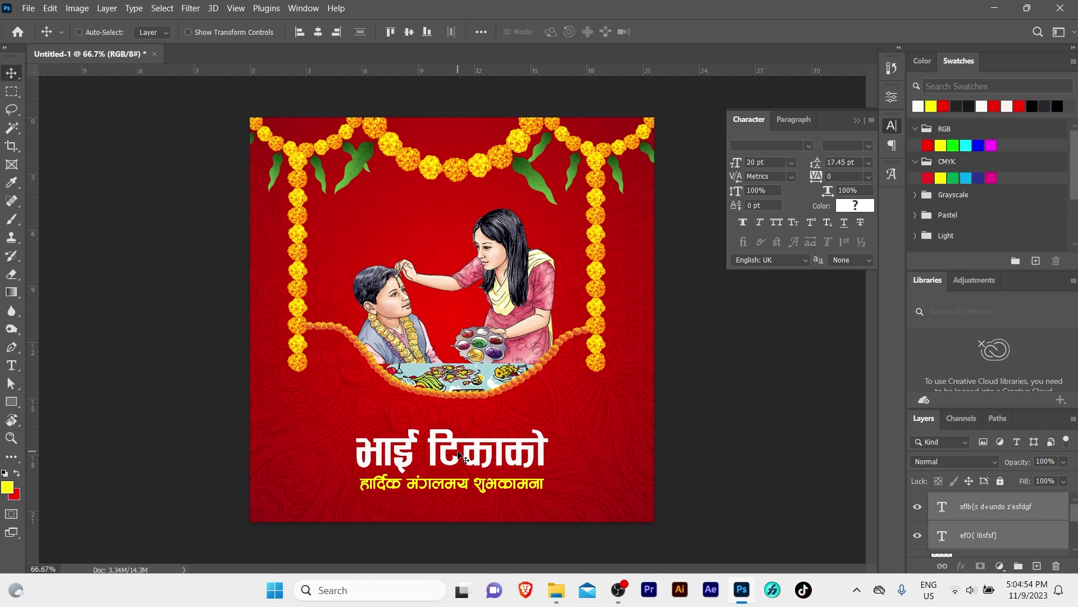
pyautogui.hotkey('ctrl', 't')
pyautogui.moveTo(548, 428); pyautogui.dragTo(579, 423)
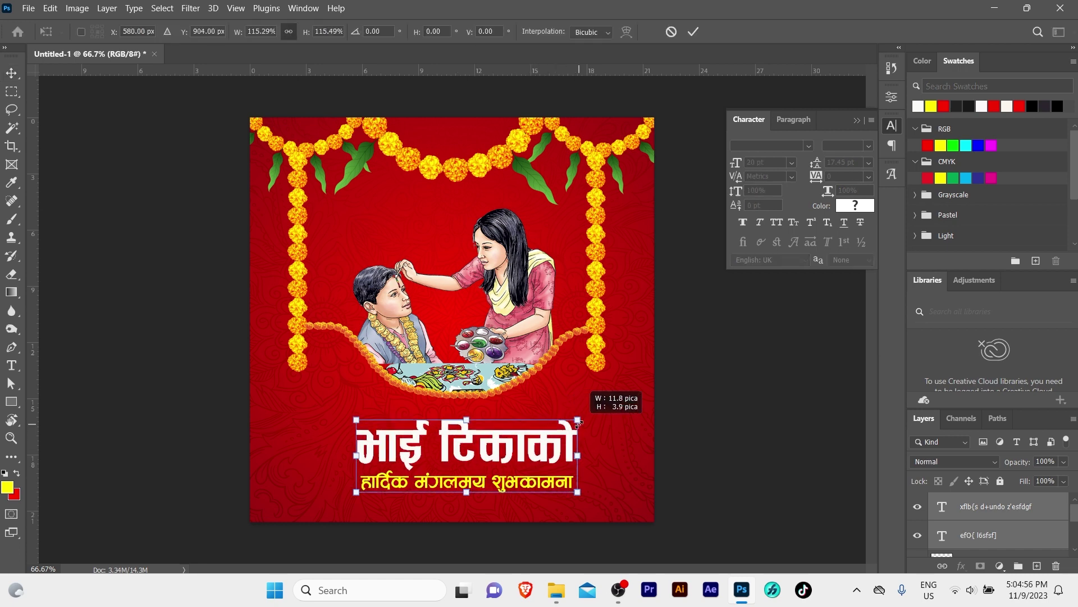
pyautogui.press('Return')
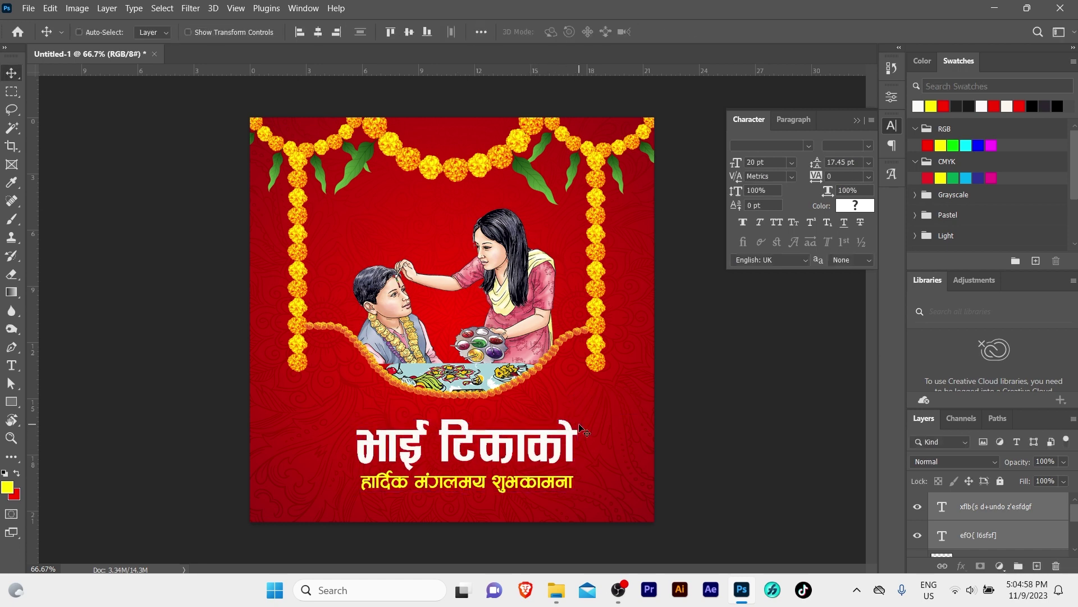
pyautogui.hotkey('ctrl', 'a')
pyautogui.click(318, 32)
pyautogui.hotkey('ctrl', 'd')
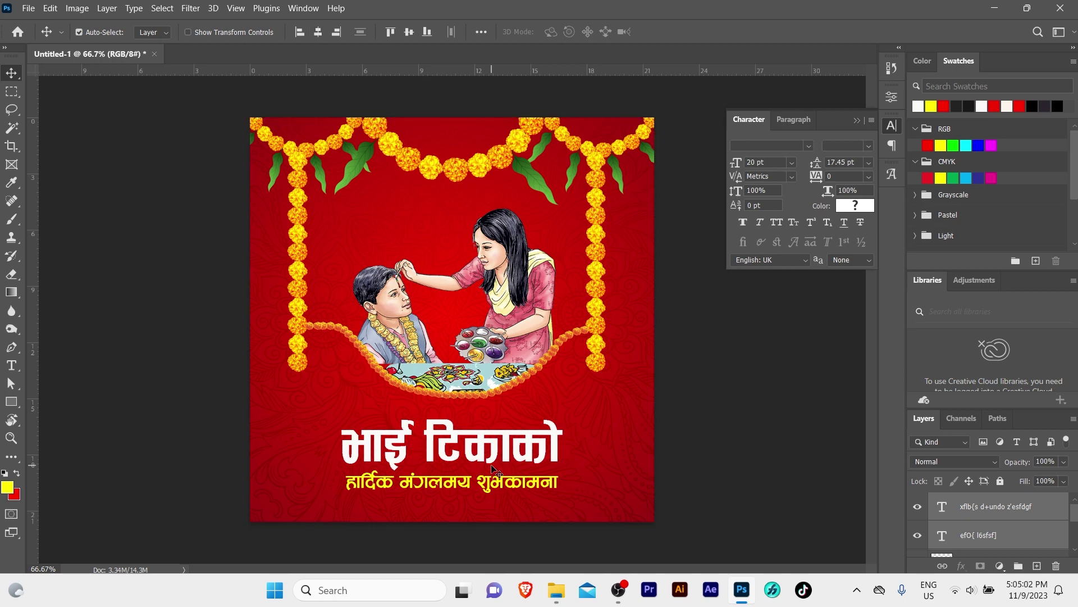
# - Scale both text lines to about 96%, nudge them, and centre them horizontally
pyautogui.click(574, 444)
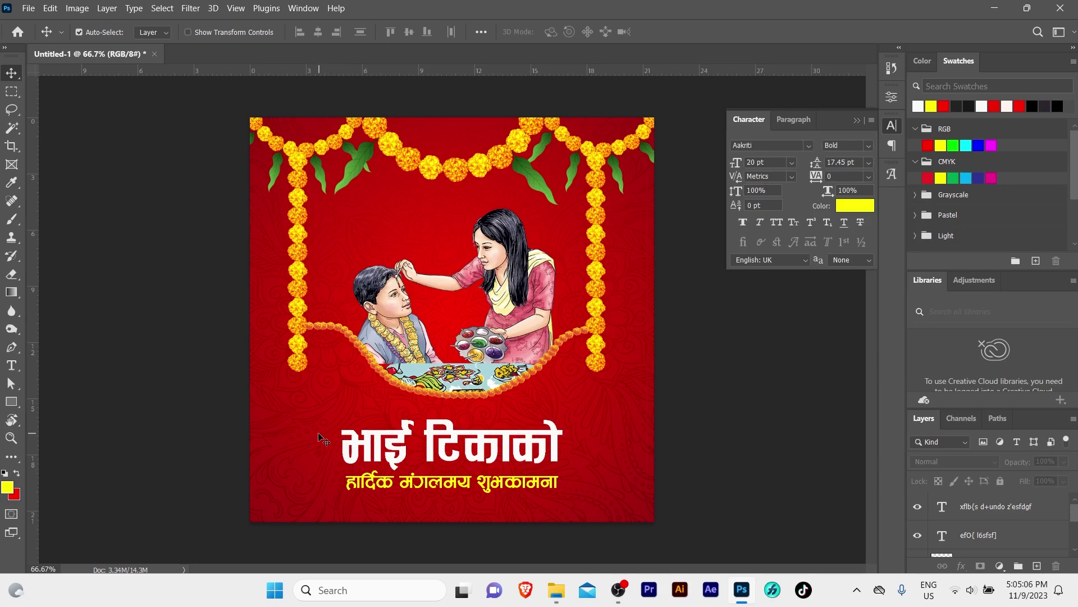
pyautogui.moveTo(318, 434)
pyautogui.mouseDown()
pyautogui.moveTo(502, 500)
pyautogui.moveTo(522, 480)
pyautogui.mouseUp()
pyautogui.hotkey('ctrl', 't')
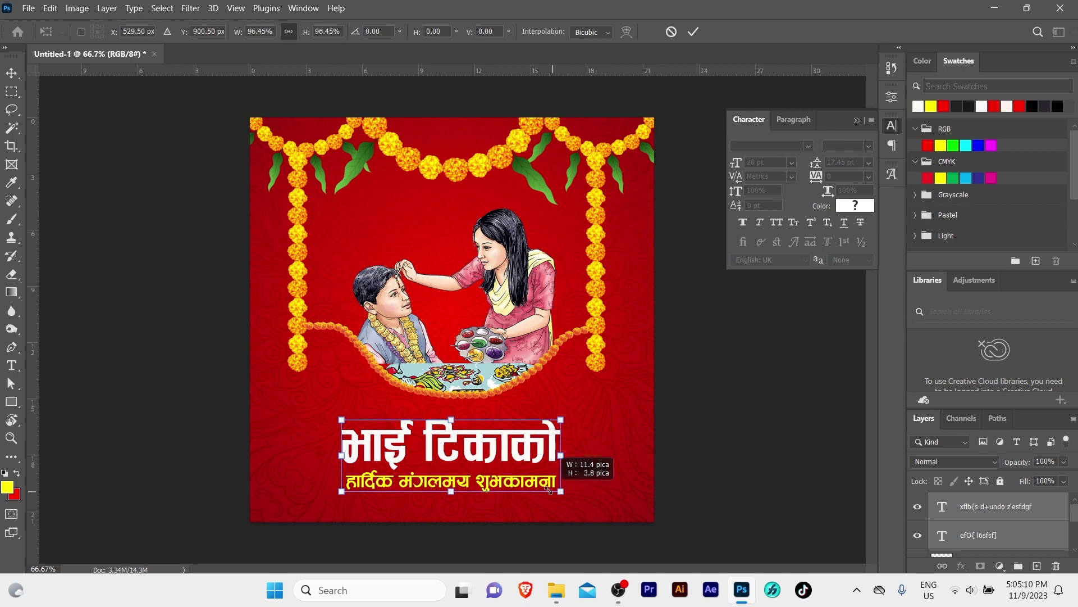
pyautogui.press('Return')
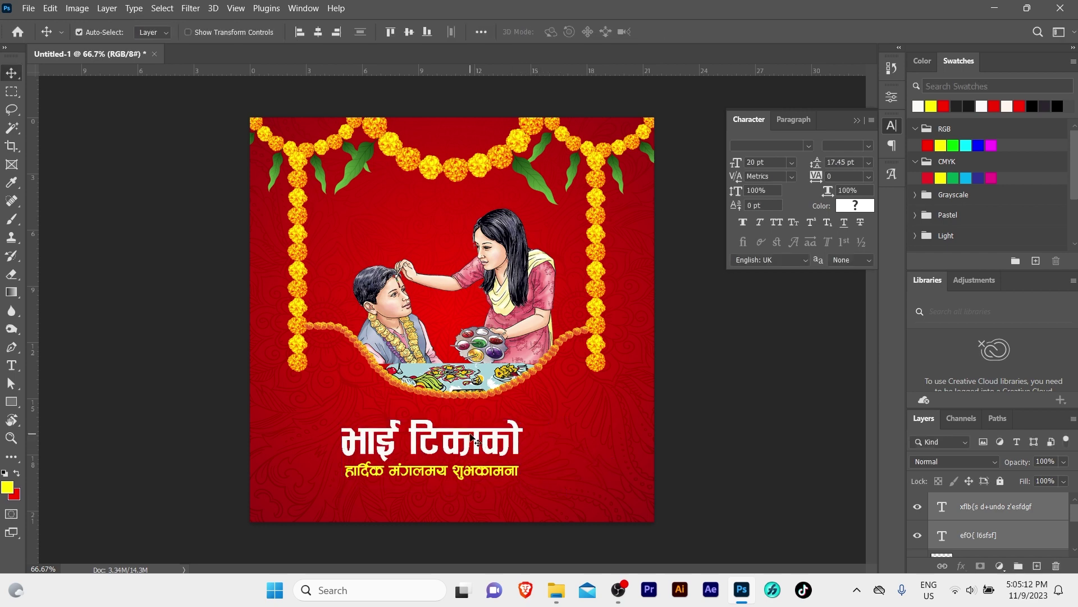
pyautogui.moveTo(471, 437); pyautogui.dragTo(486, 427)
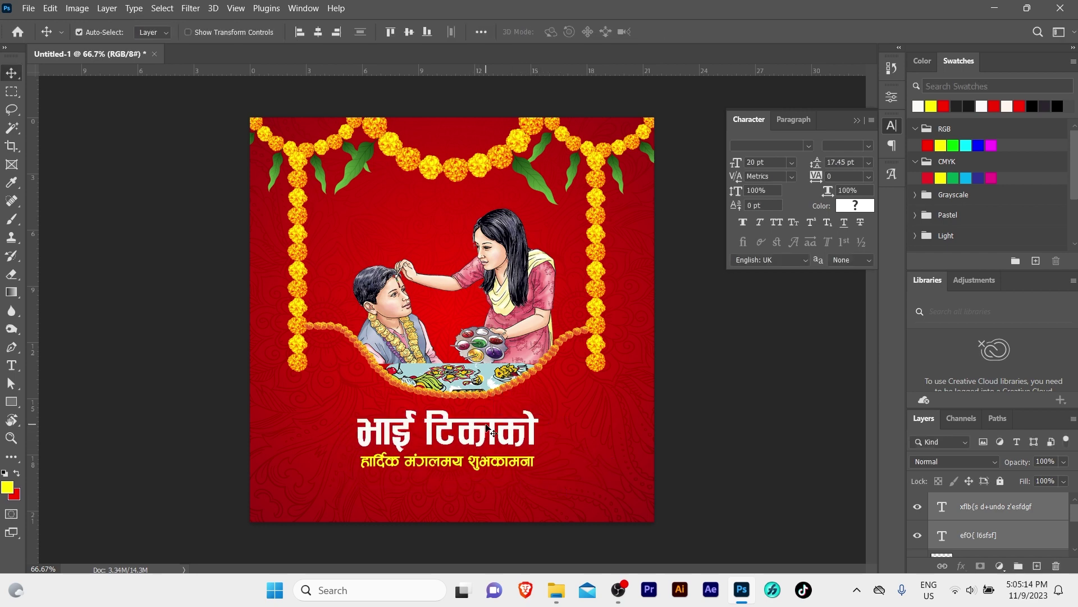
pyautogui.hotkey('ctrl', 'a')
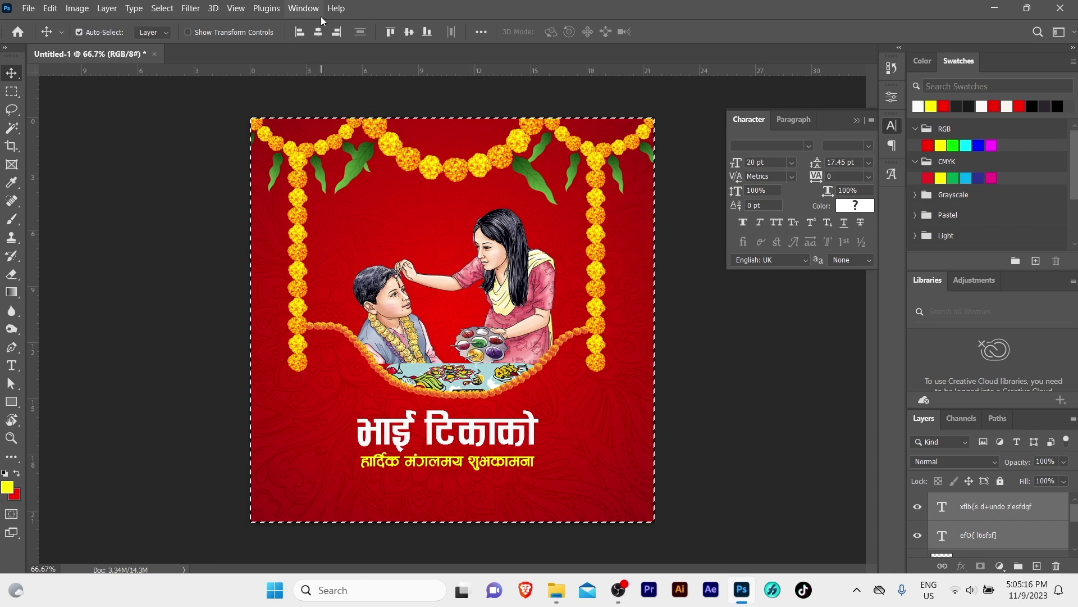
pyautogui.click(319, 32)
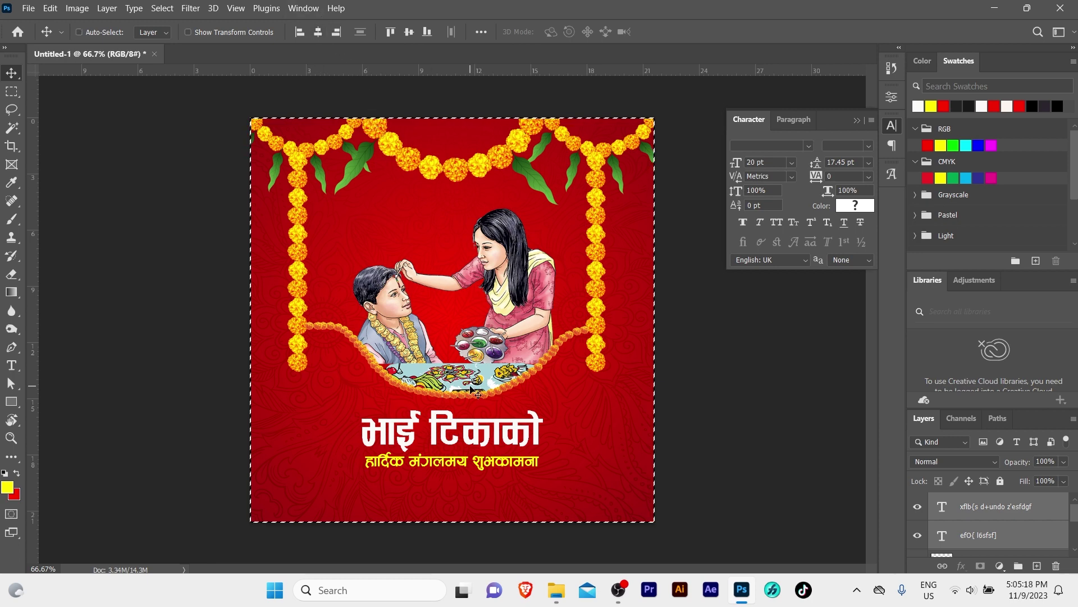
pyautogui.hotkey('ctrl', 'd')
# - Draw a full-width rectangle bar along the poster bottom and nudge it up two pixels
pyautogui.keyDown('ctrl'); pyautogui.click(623, 403); pyautogui.keyUp('ctrl')
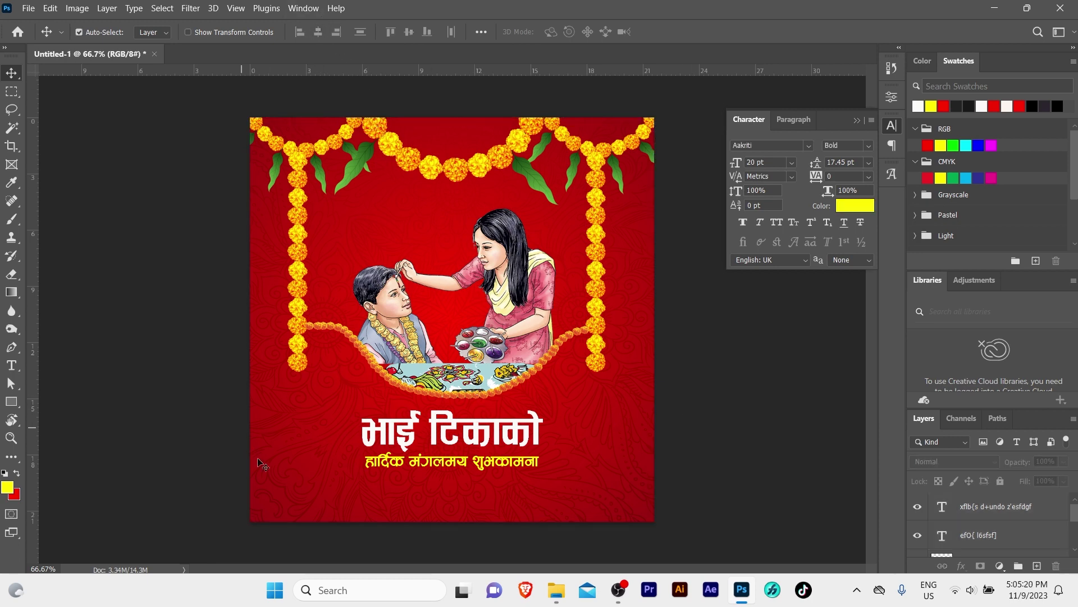
pyautogui.click(11, 401)
pyautogui.click(70, 401)
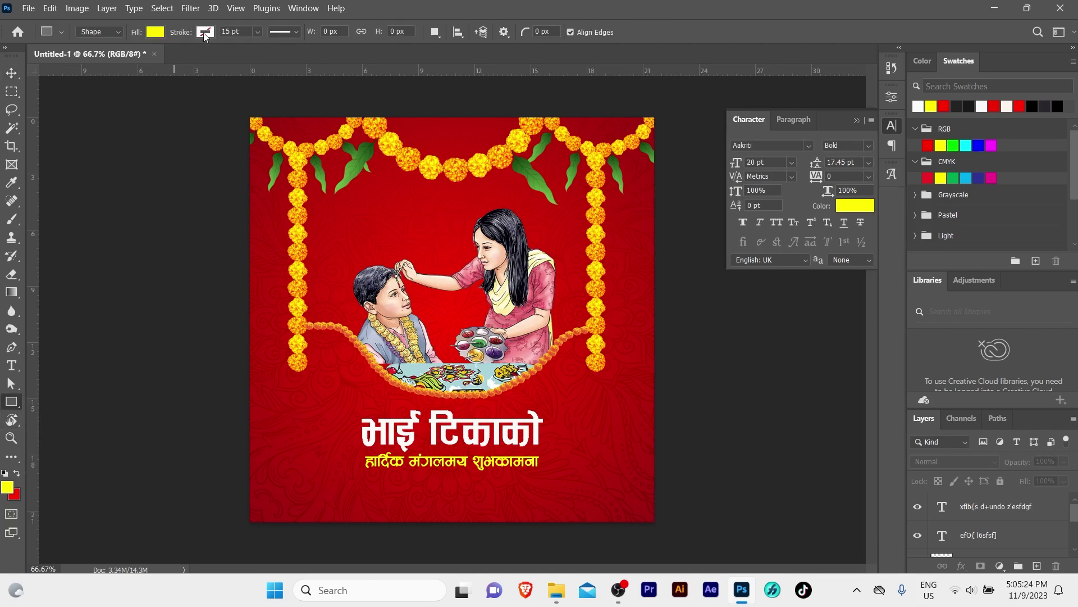
pyautogui.moveTo(228, 488); pyautogui.dragTo(706, 535)
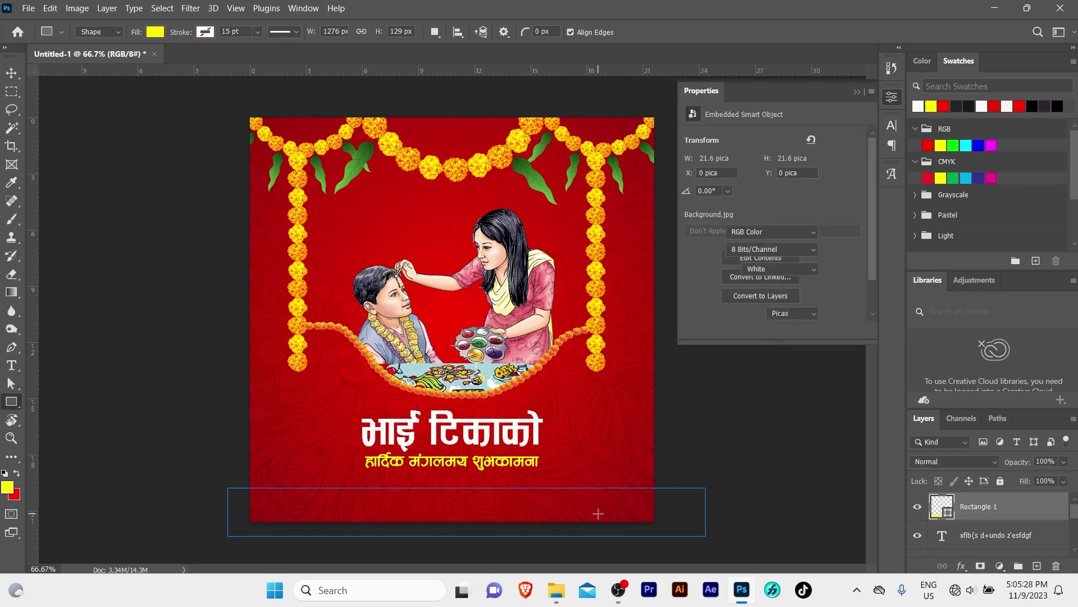
pyautogui.press('v')
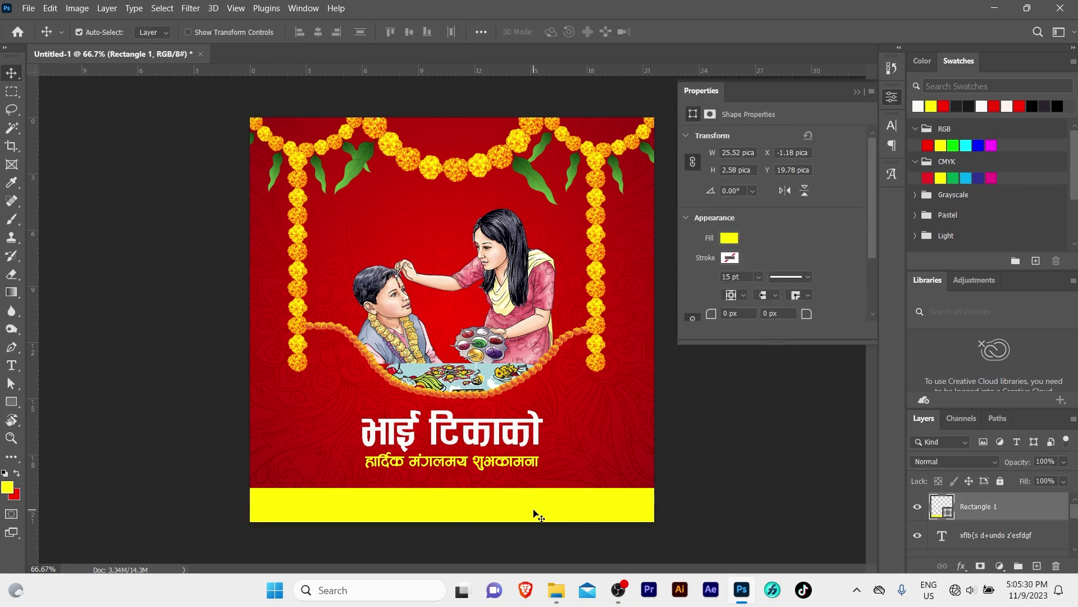
pyautogui.press('Up')
pyautogui.press('Up')
pyautogui.press('Up')
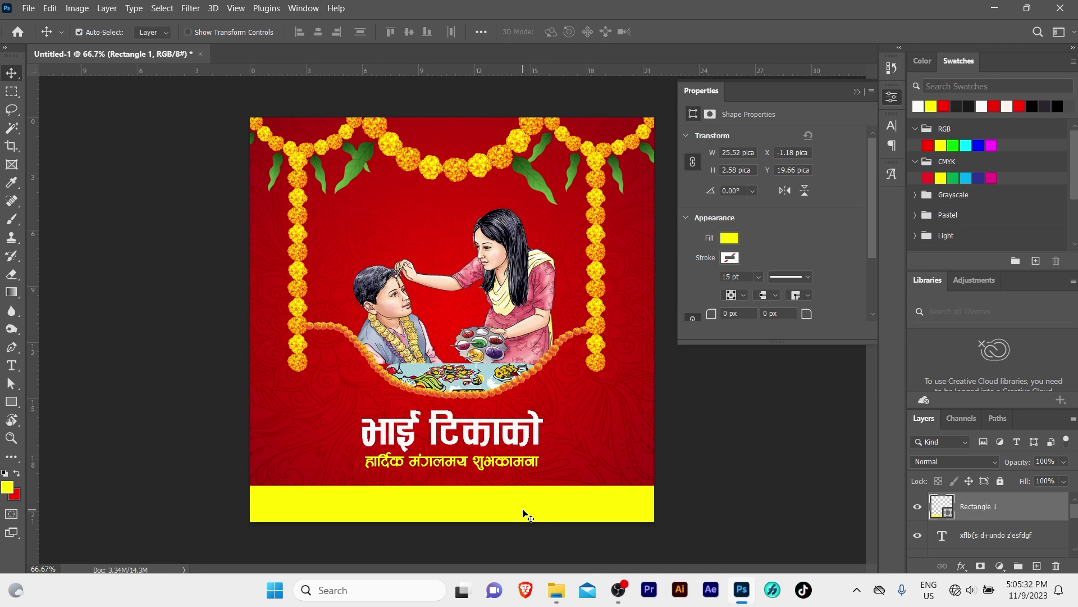
pyautogui.press('Up')
pyautogui.press('Up')
pyautogui.press('Up')
pyautogui.press('Up')
pyautogui.press('Up')
pyautogui.press('Up')
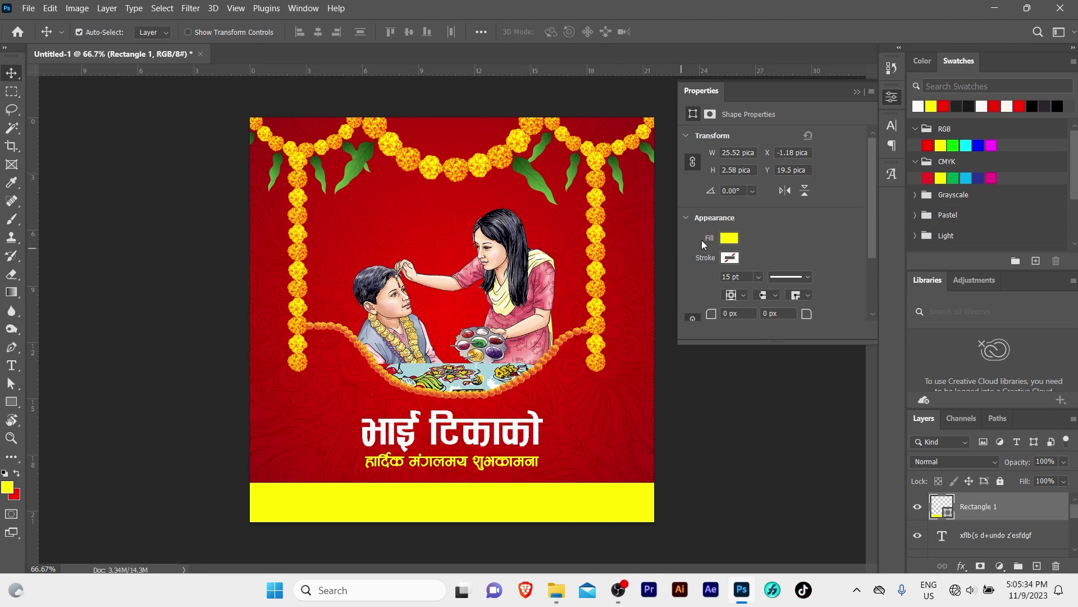
# - Change the bar's fill from yellow to white and zoom in on the footer
pyautogui.click(735, 240)
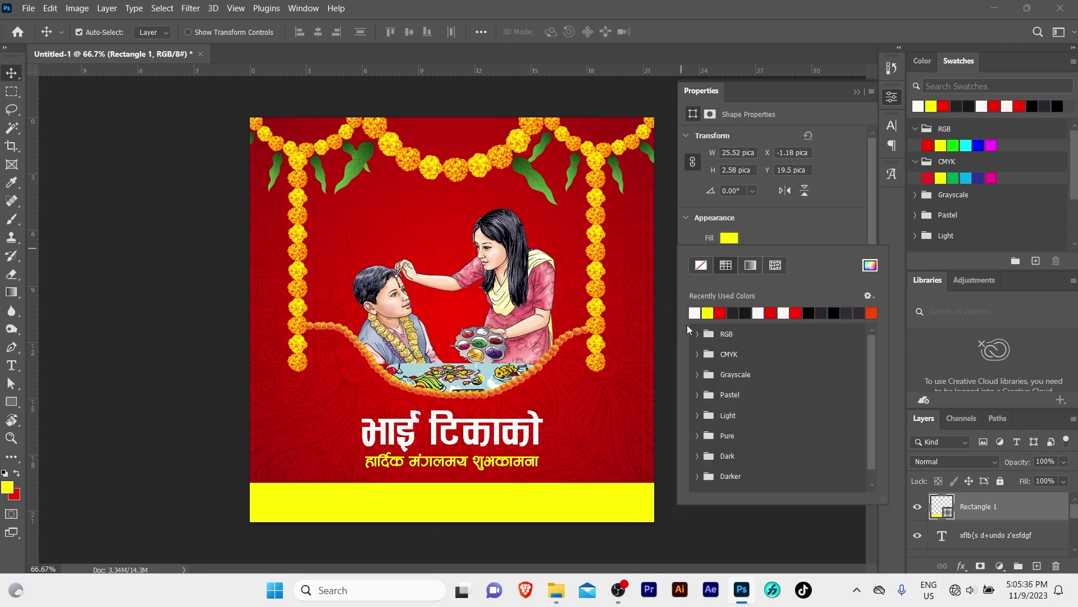
pyautogui.click(695, 312)
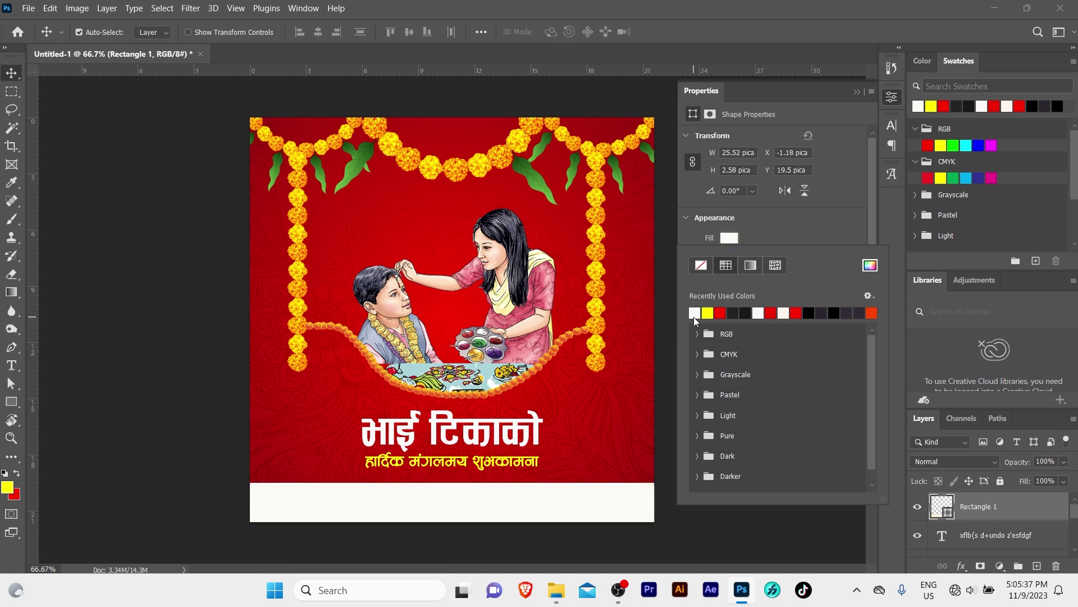
pyautogui.click(858, 91)
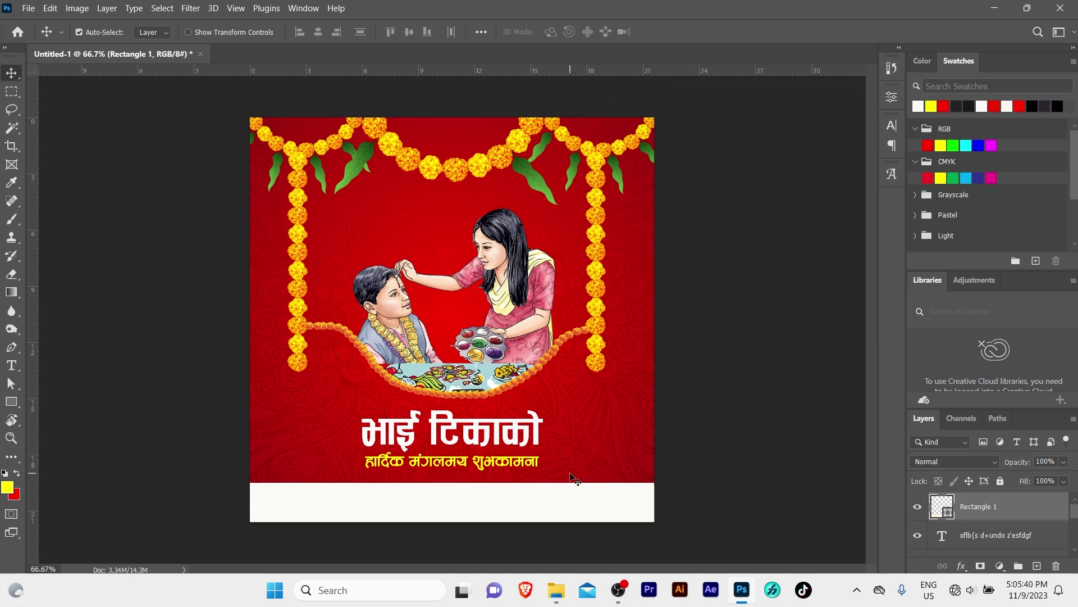
pyautogui.press('z')
pyautogui.click(489, 490)
pyautogui.moveTo(489, 490); pyautogui.dragTo(488, 432)
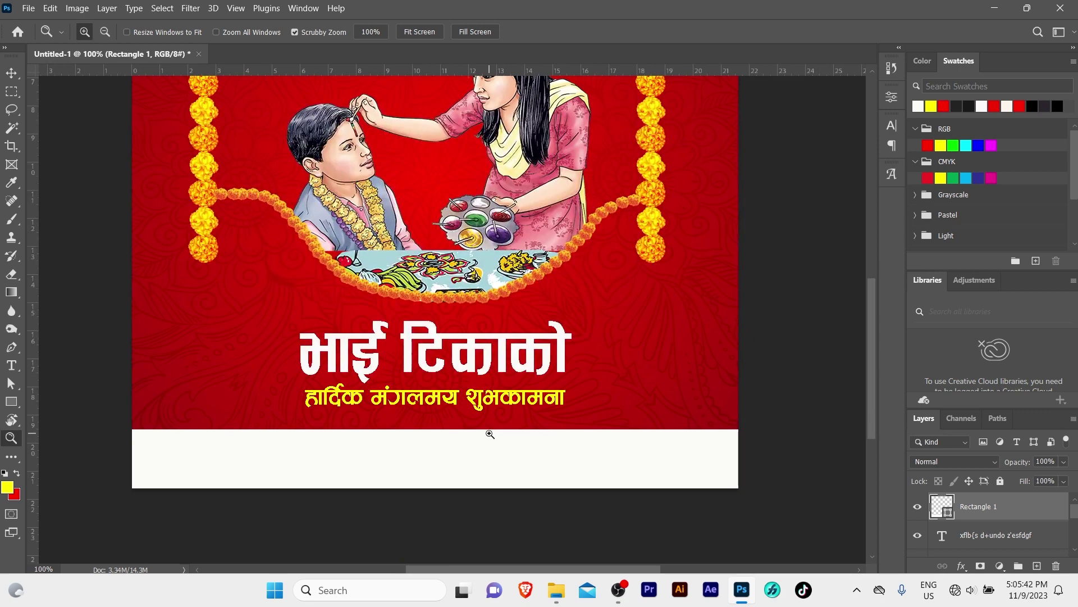
# - Place the Logo Final file into the poster on the white footer bar
pyautogui.press('v')
pyautogui.click(589, 371)
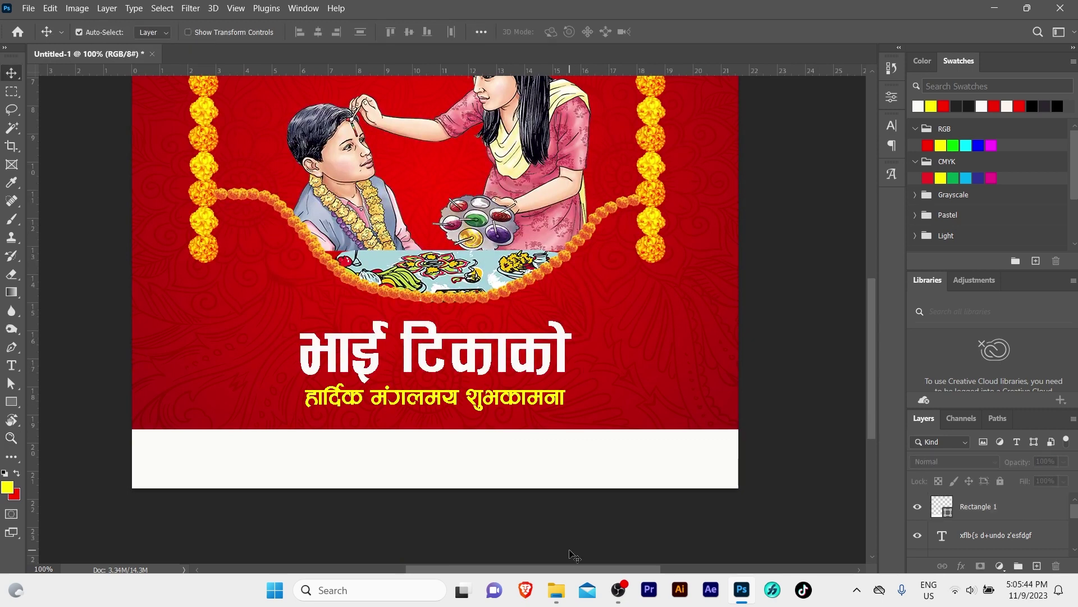
pyautogui.click(557, 590)
pyautogui.moveTo(479, 163)
pyautogui.mouseDown()
pyautogui.moveTo(679, 415)
pyautogui.moveTo(496, 471)
pyautogui.mouseUp()
pyautogui.moveTo(446, 273); pyautogui.dragTo(445, 449)
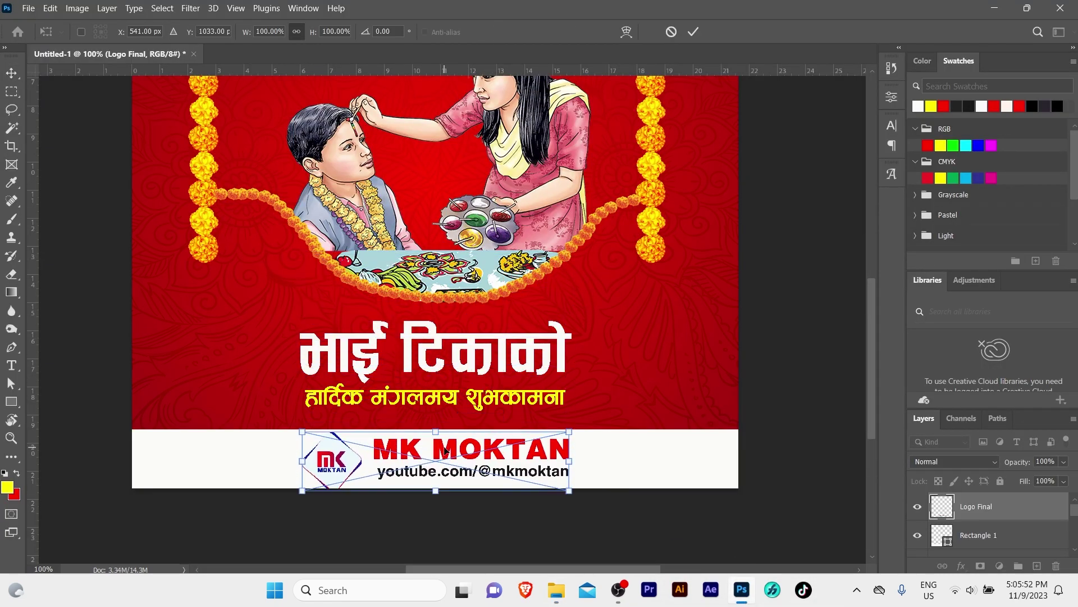
pyautogui.press('Return')
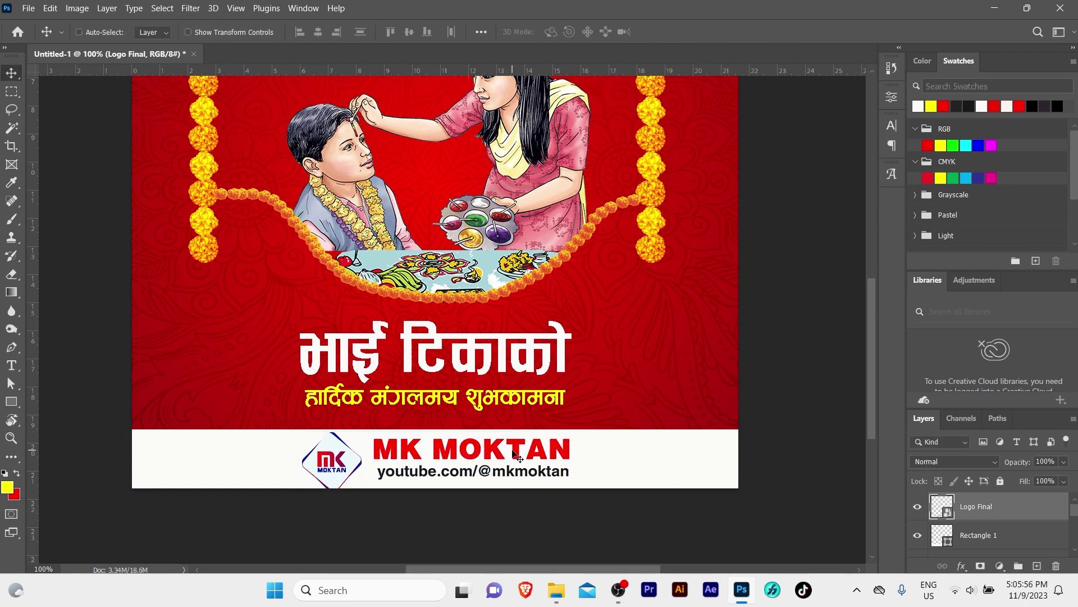
# - Scale the logo to about 75% and centre it horizontally on the bar
pyautogui.press('ctrl')
pyautogui.hotkey('ctrl', 't')
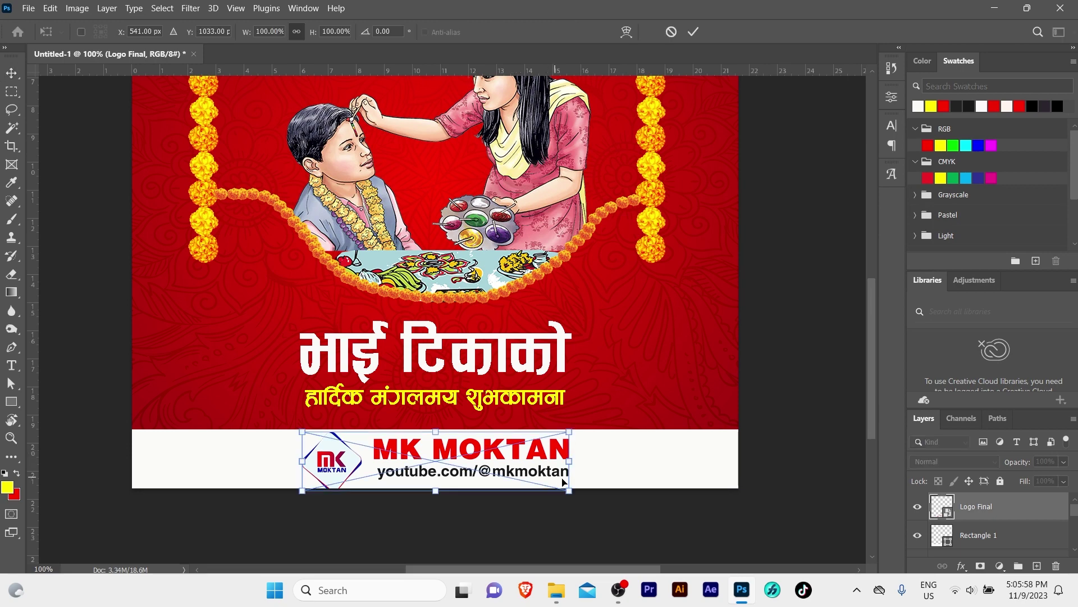
pyautogui.moveTo(569, 489); pyautogui.dragTo(504, 490)
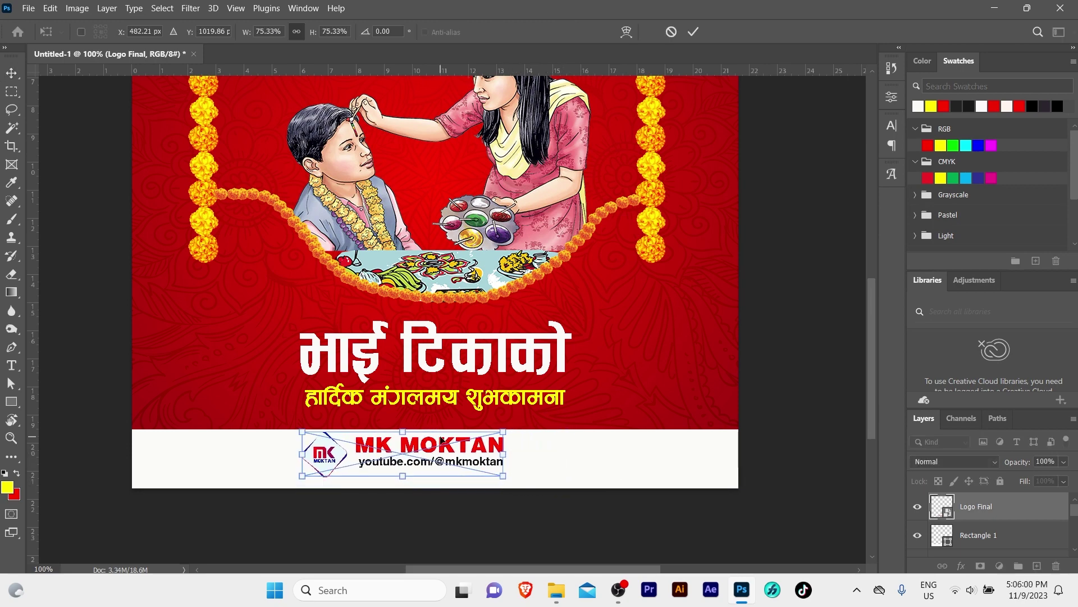
pyautogui.moveTo(442, 443); pyautogui.dragTo(474, 447)
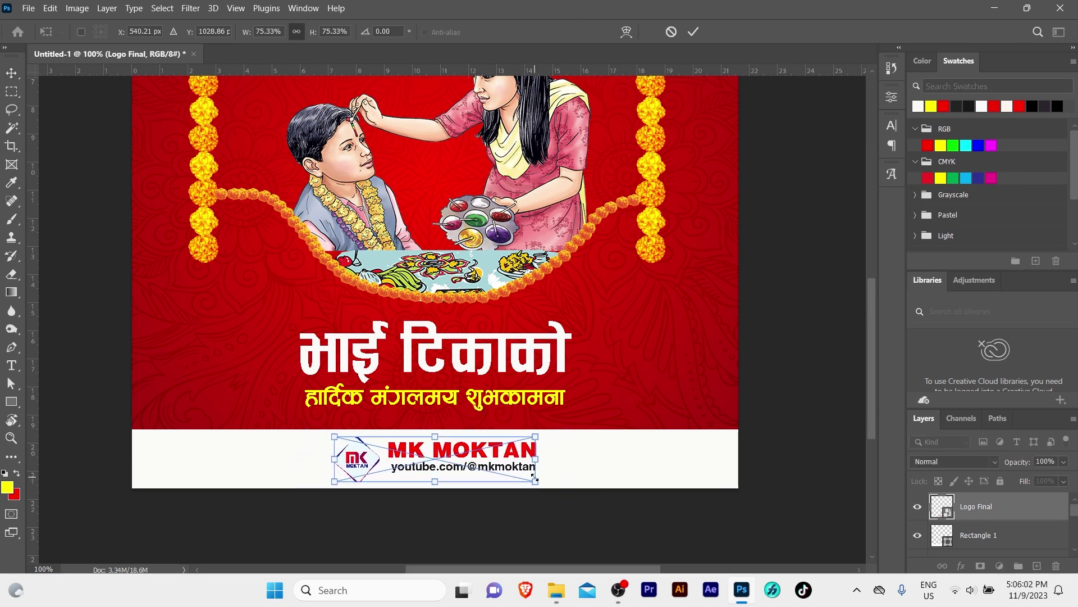
pyautogui.press('Return')
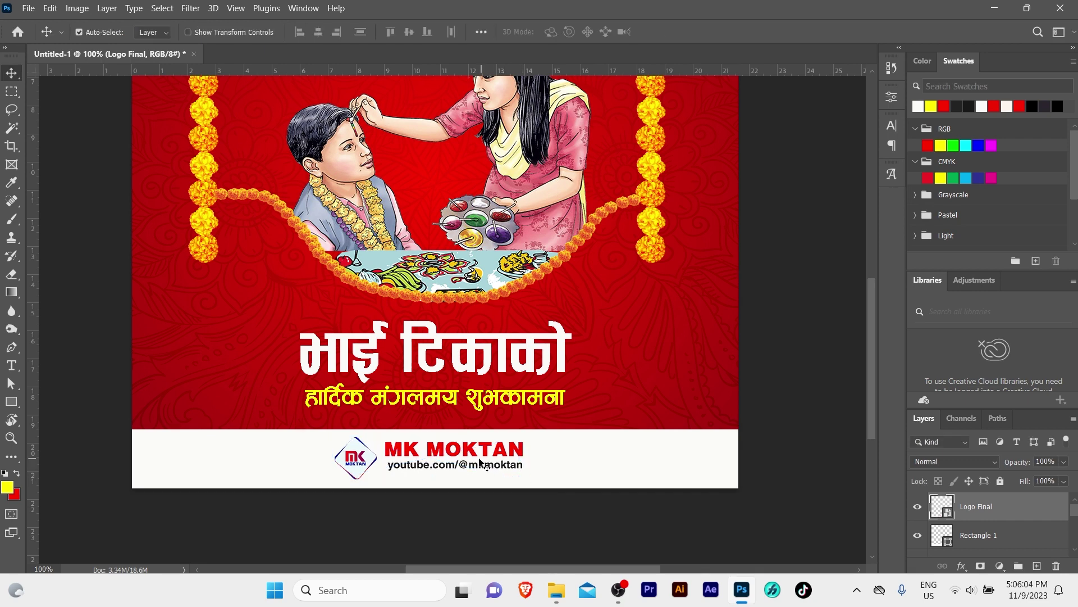
pyautogui.press('Down')
pyautogui.press('Down')
pyautogui.press('Down')
pyautogui.press('Down')
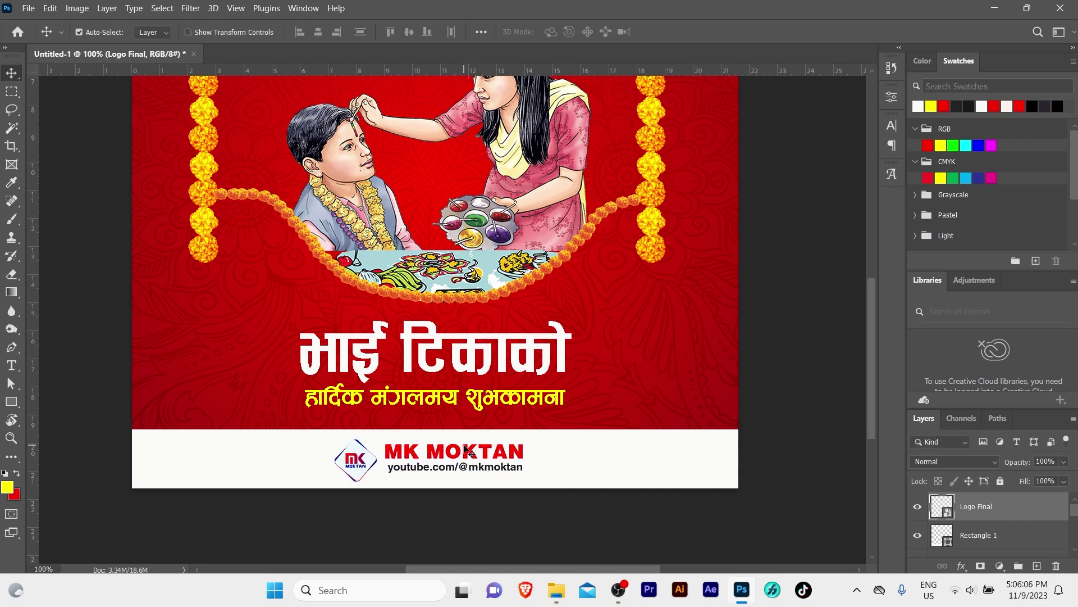
pyautogui.hotkey('ctrl', 'a')
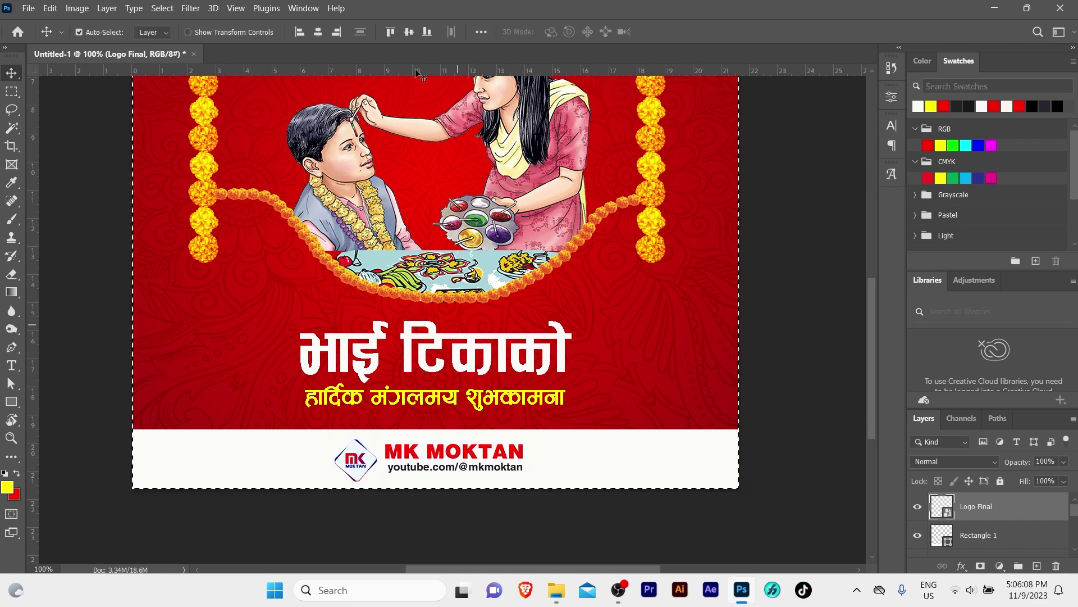
pyautogui.click(323, 32)
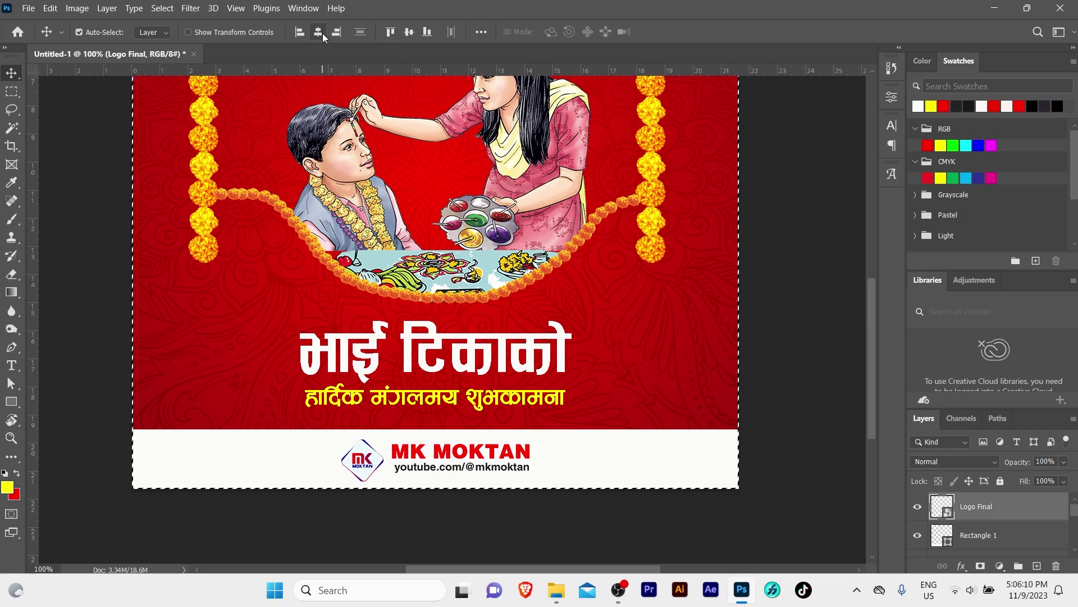
pyautogui.press('z')
pyautogui.keyDown('alt'); pyautogui.click(621, 435); pyautogui.keyUp('alt')
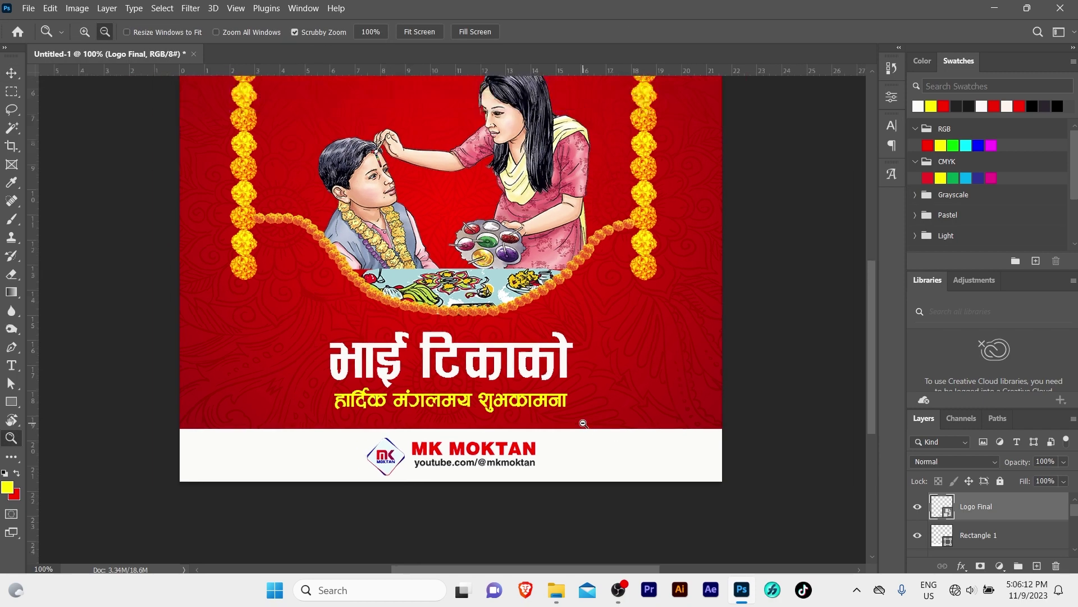
pyautogui.keyDown('alt'); pyautogui.click(574, 419); pyautogui.keyUp('alt')
# - Nudge the Rectangle 1 footer bar down two pixels
pyautogui.press('v')
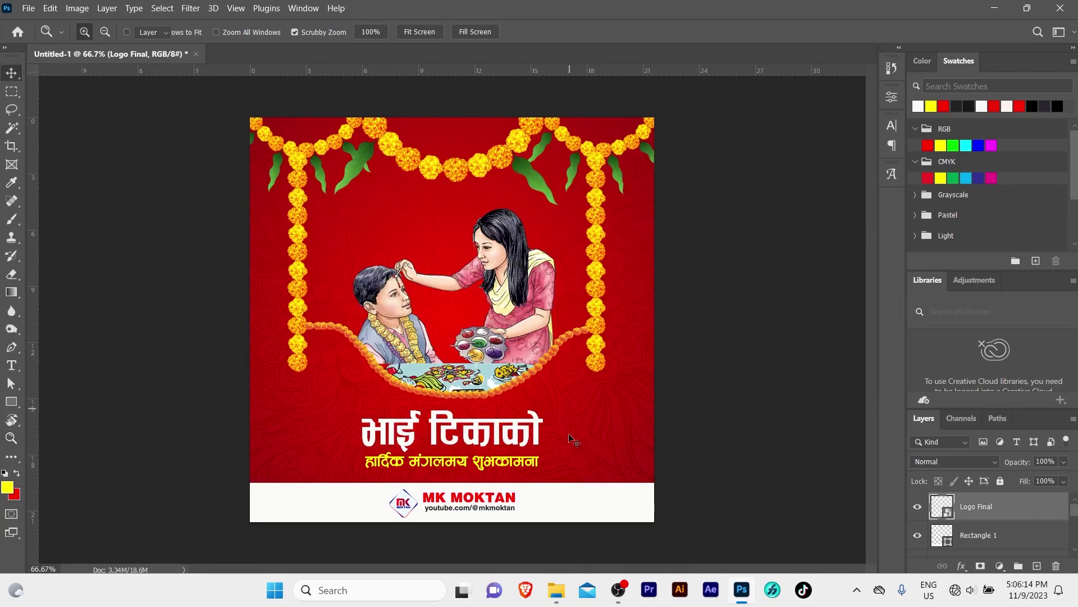
pyautogui.click(571, 493)
pyautogui.press('Down')
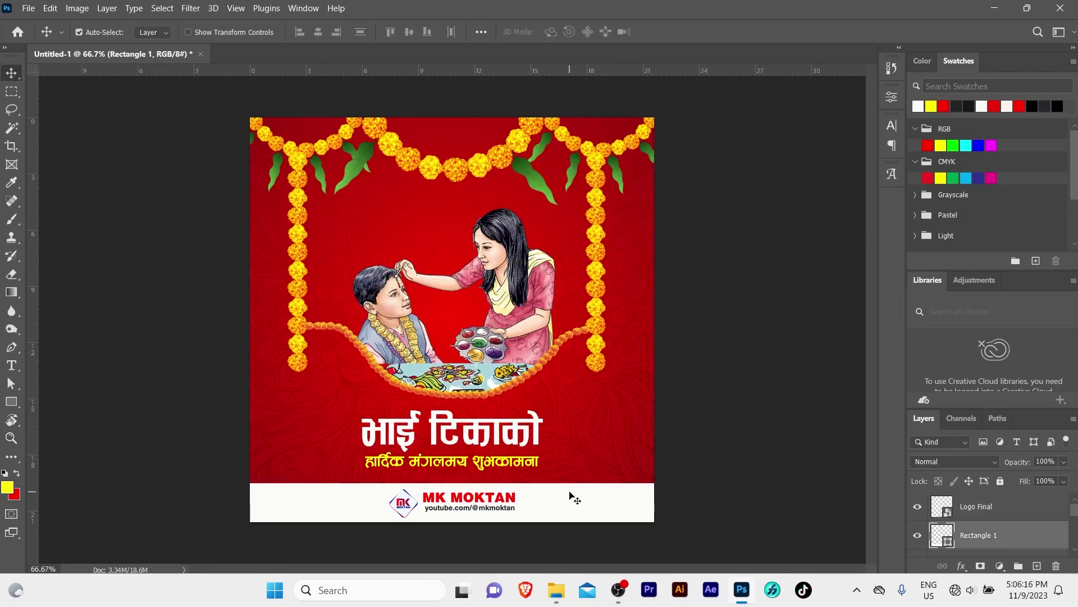
pyautogui.press('Down')
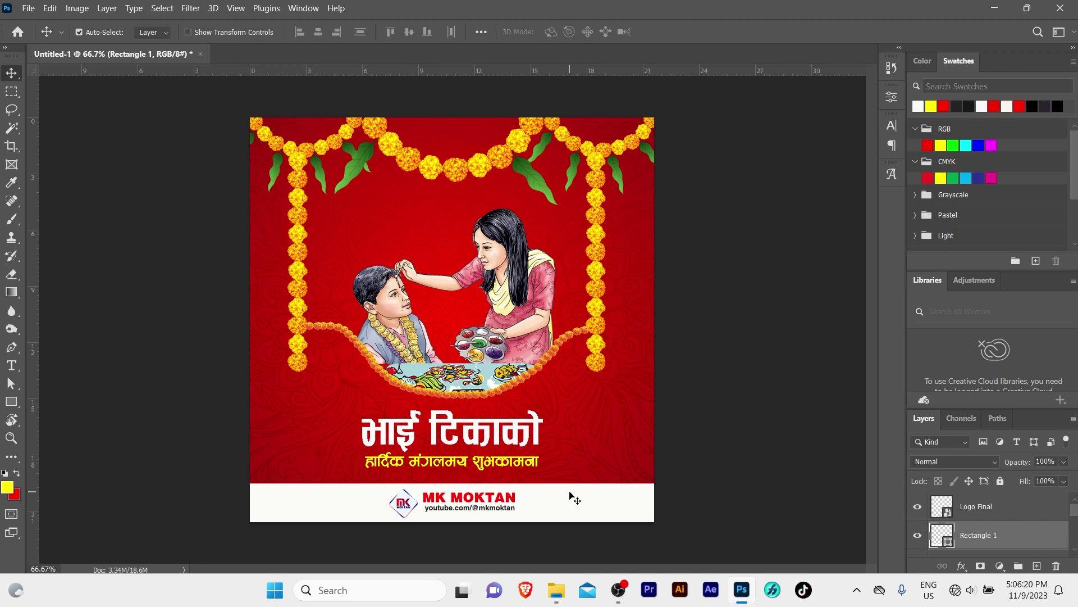
pyautogui.press('z')
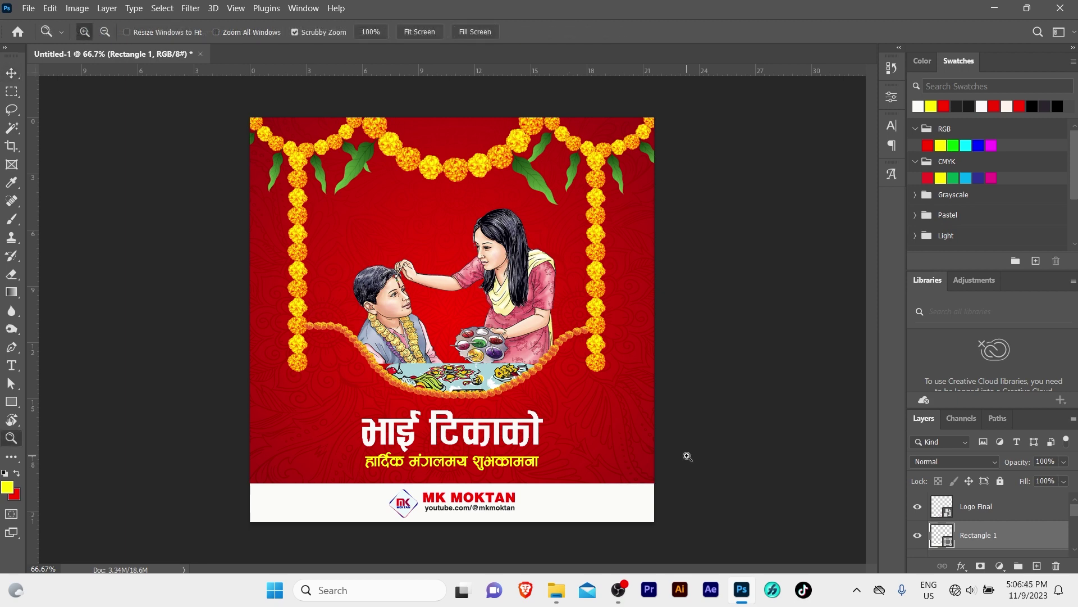